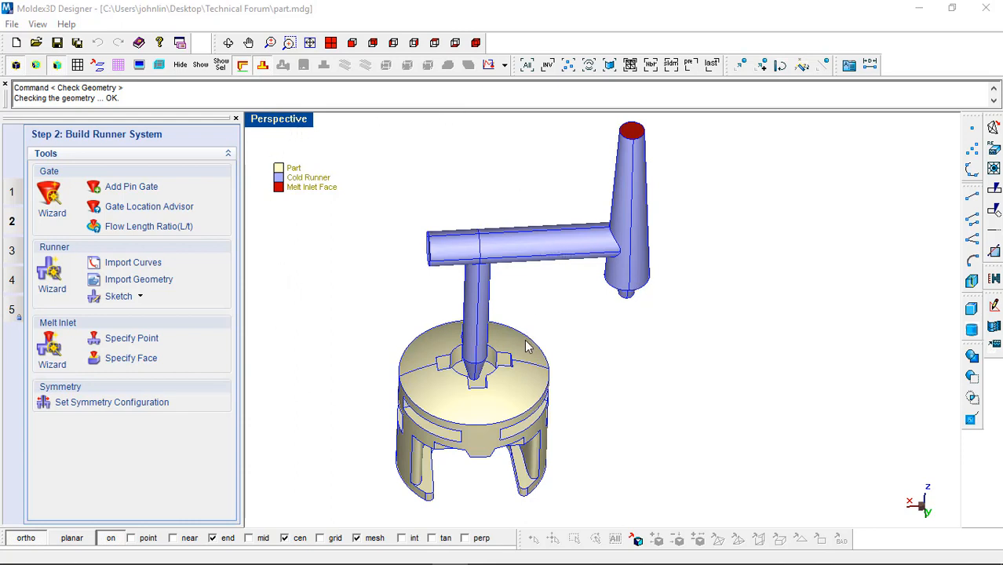
left_click(526, 262)
left_click(538, 407)
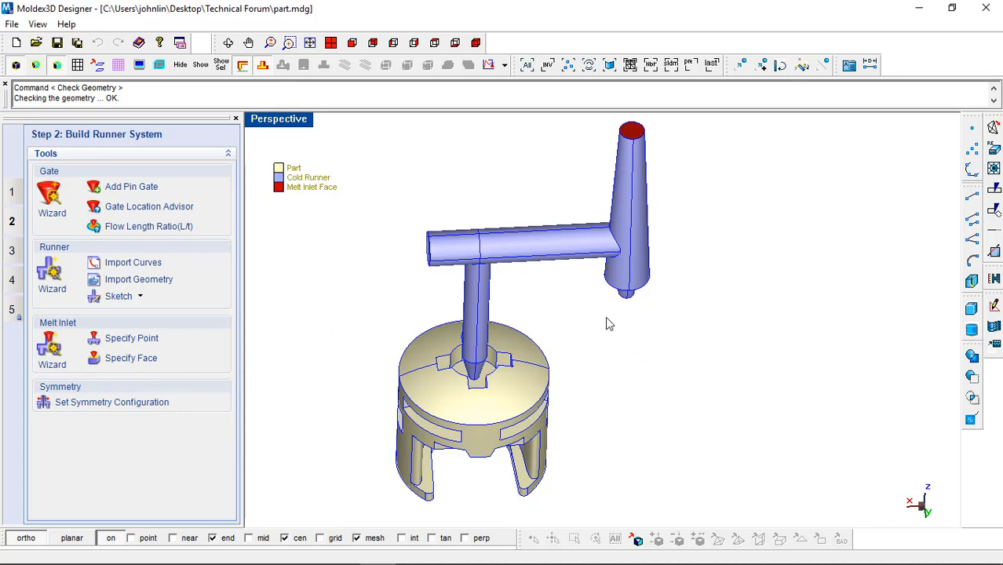
middle_click_drag(592, 261, 591, 247)
left_click(589, 253)
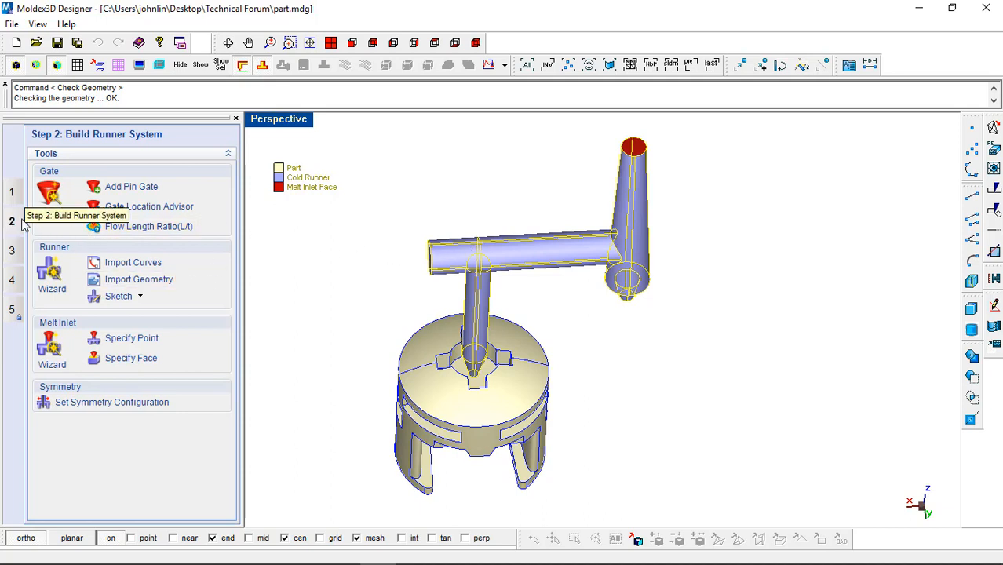
Open the solid mesh generation step and set the global node seeding mesh size to 0.5
left_click(16, 282)
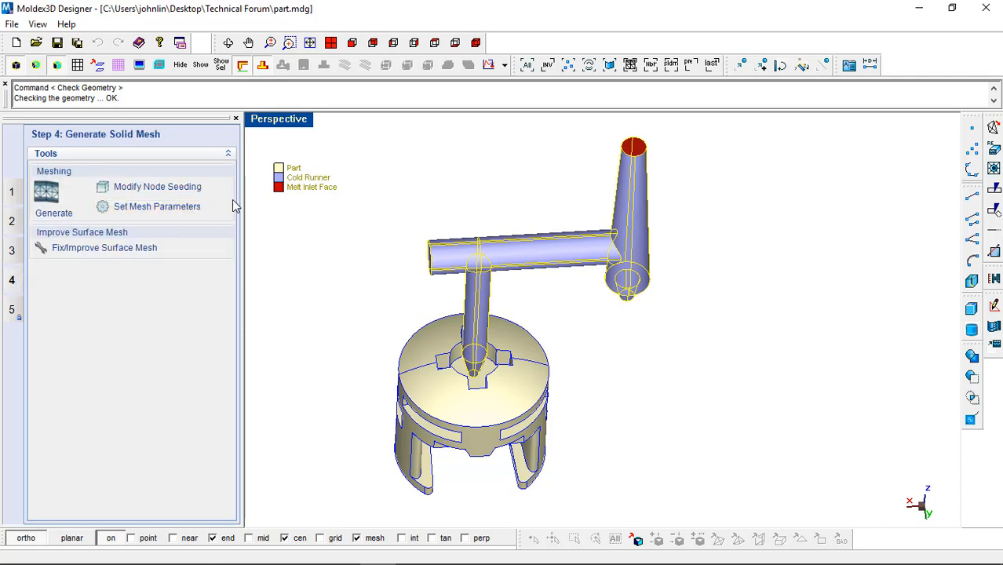
left_click(157, 187)
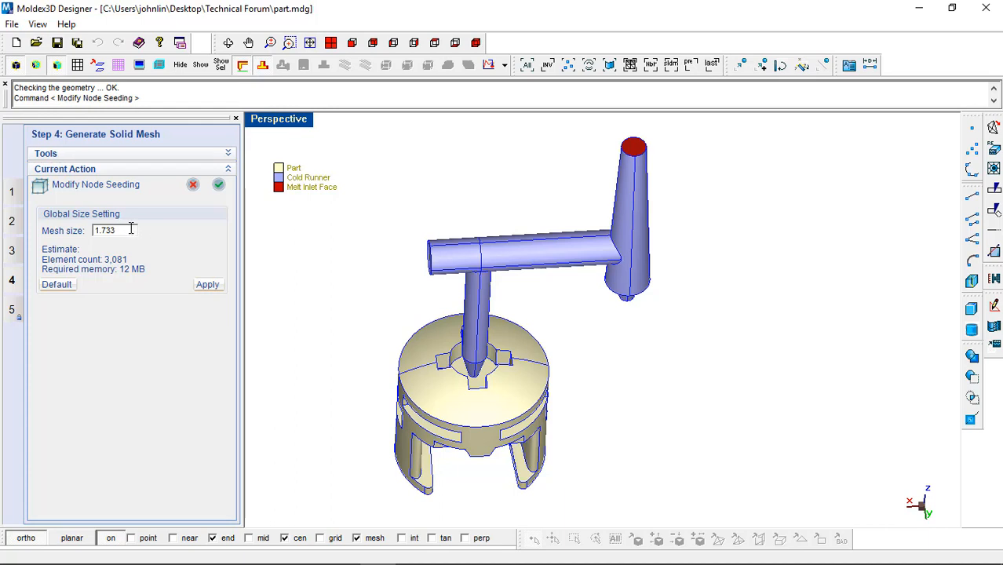
left_click_drag(131, 228, 33, 228)
type("0.5")
left_click(201, 288)
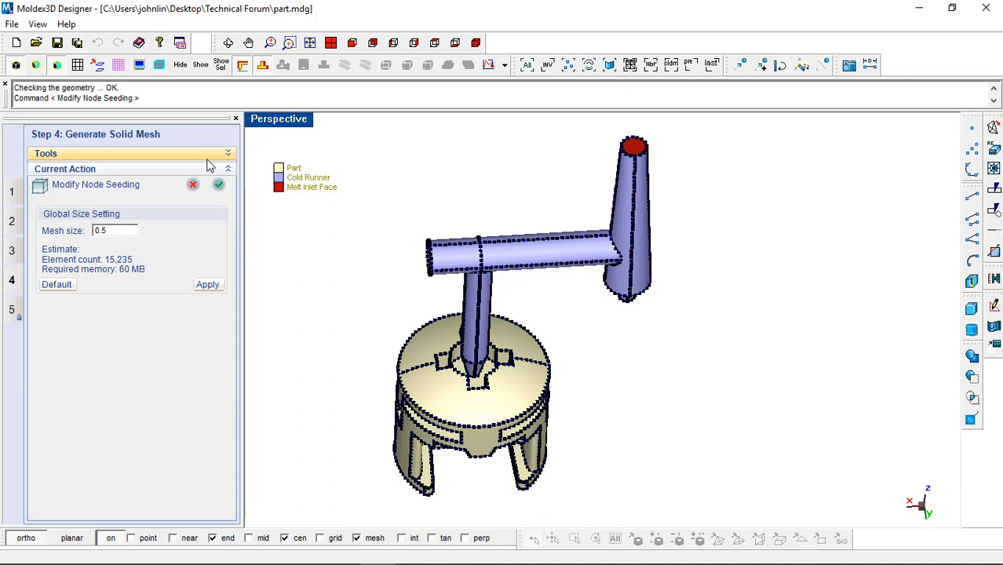
left_click(223, 192)
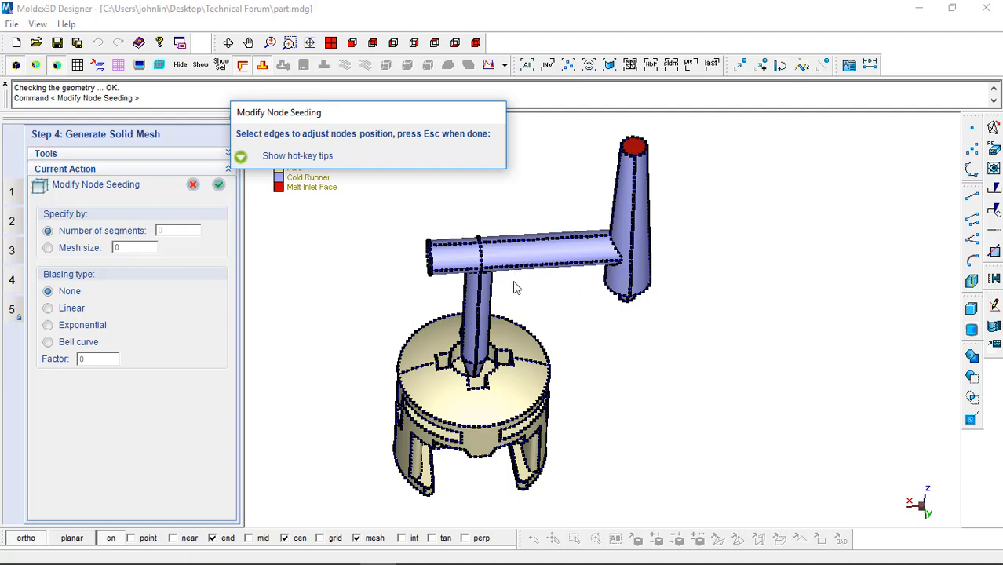
Hide the part and set the mesh size of all cold runner edges to 0.3
mouse_move(359, 355)
middle_mouse_down()
mouse_move(385, 367)
mouse_move(356, 383)
mouse_move(375, 364)
middle_mouse_up()
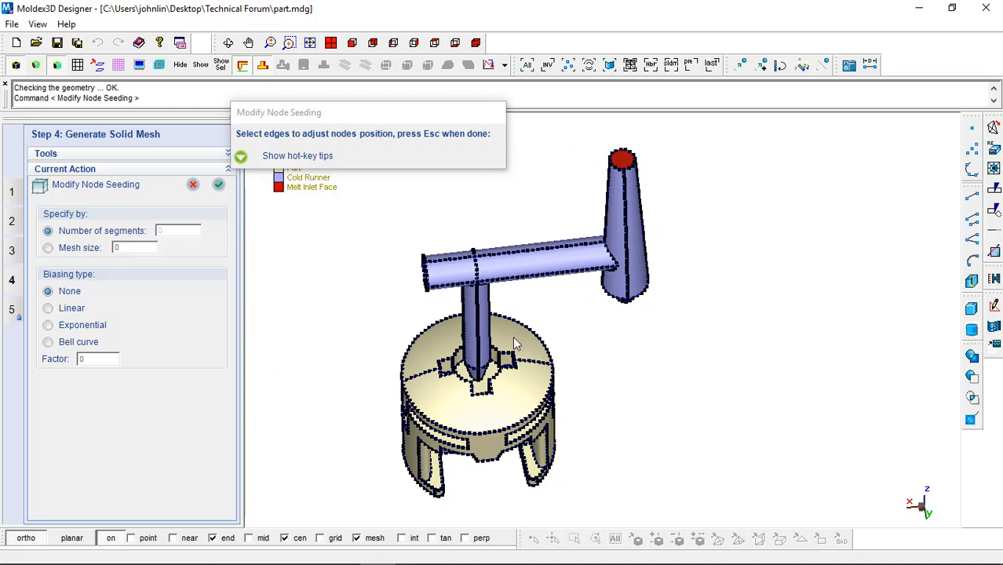
left_click(265, 68)
middle_click_drag(636, 252, 599, 283)
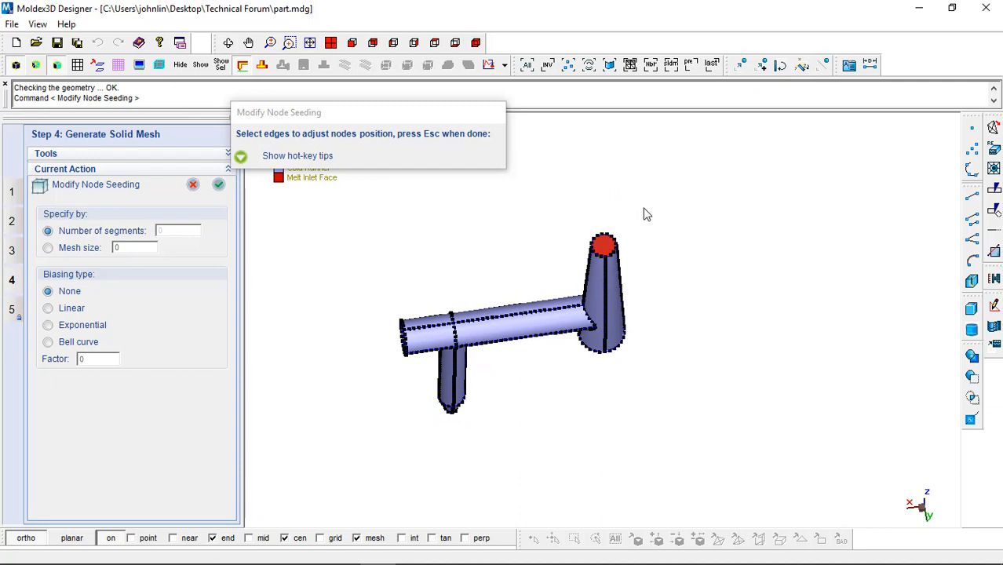
left_click_drag(652, 201, 390, 427)
middle_click_drag(541, 375, 552, 337)
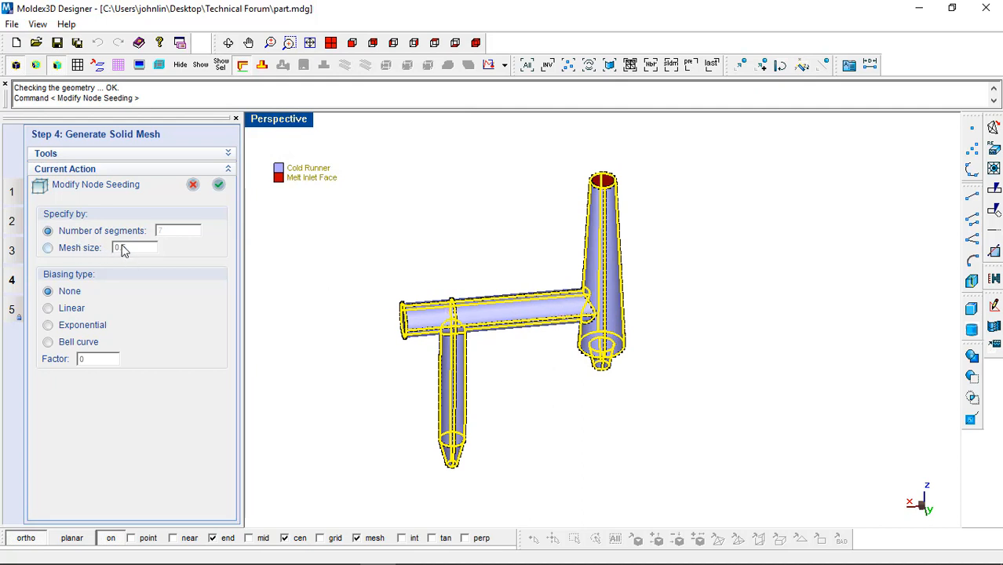
left_click(76, 249)
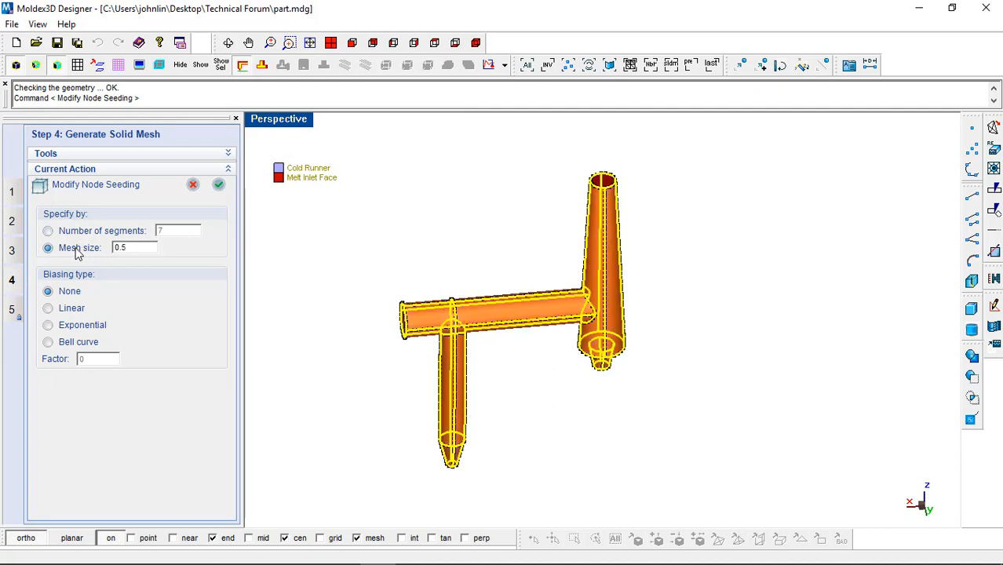
double_click(141, 248)
type("0.")
key("Return")
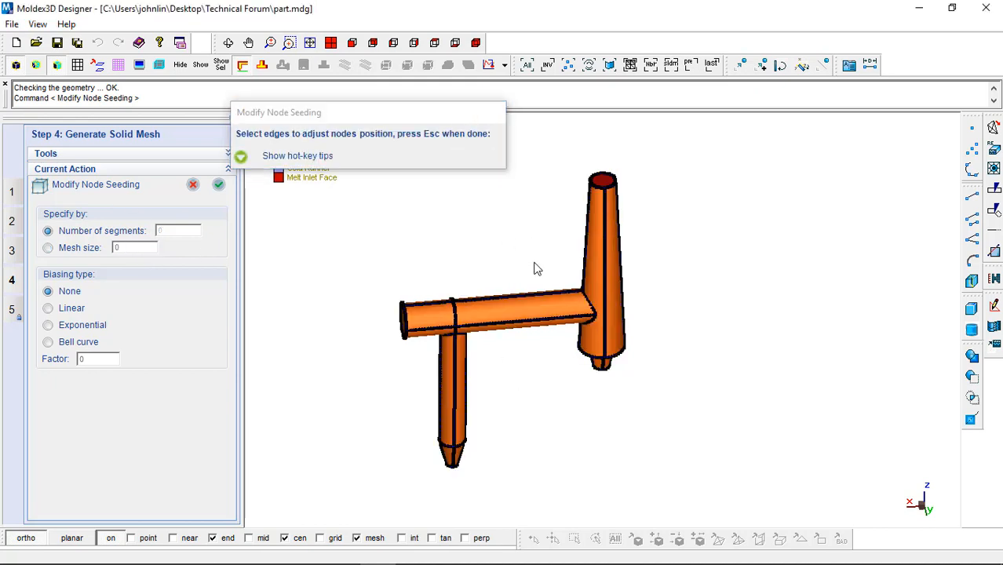
Examine the number of segments on each edge around the melt inlet face
middle_click_drag(504, 257, 524, 307)
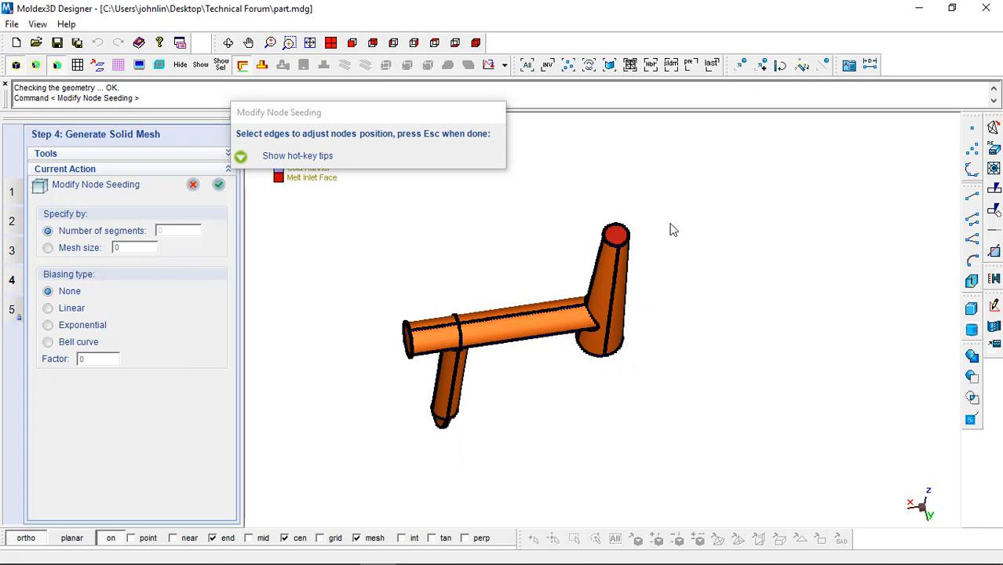
middle_click_drag(673, 229, 651, 244)
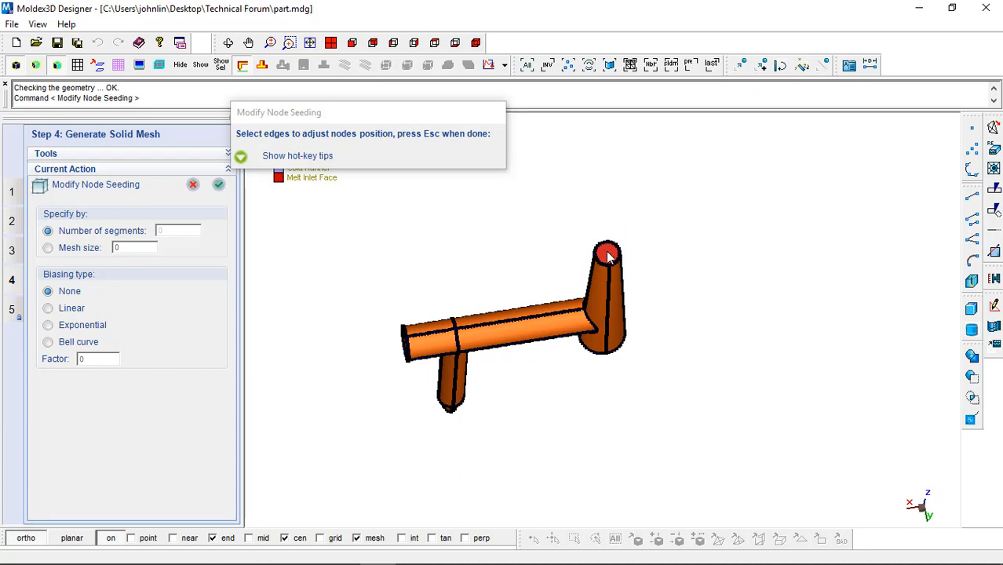
scroll(610, 259, "up", 3)
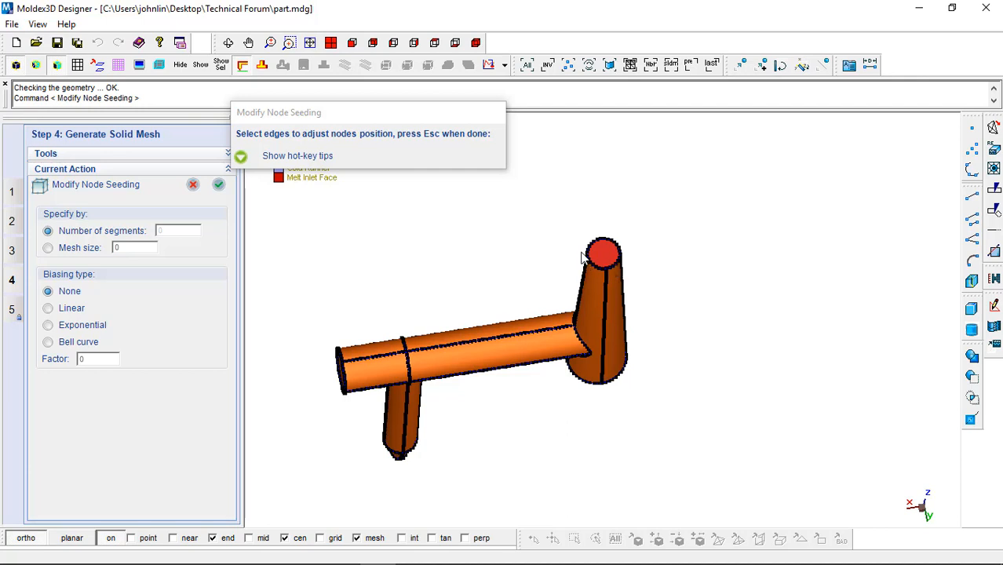
scroll(628, 244, "up", 2)
scroll(627, 243, "up", 3)
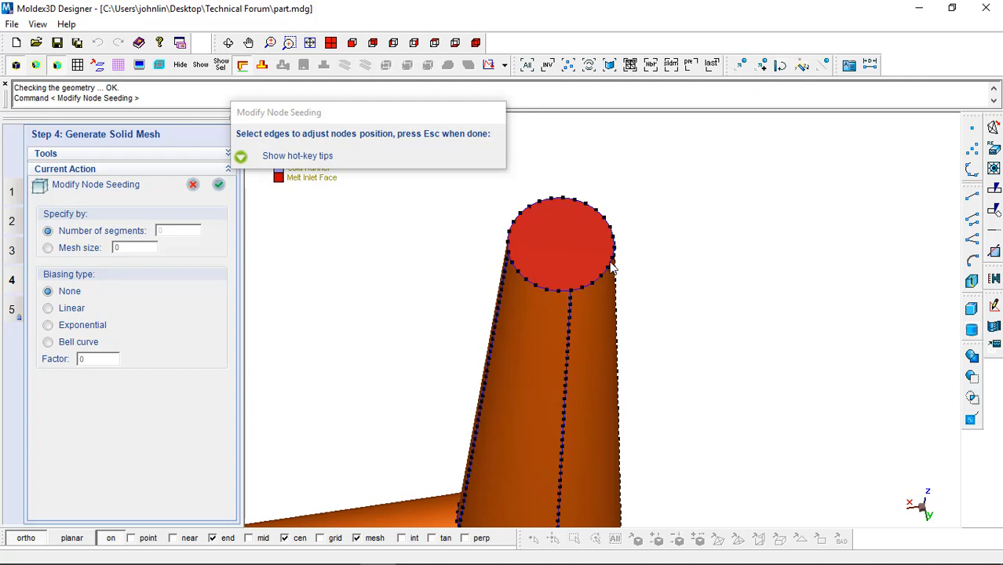
left_click(532, 285)
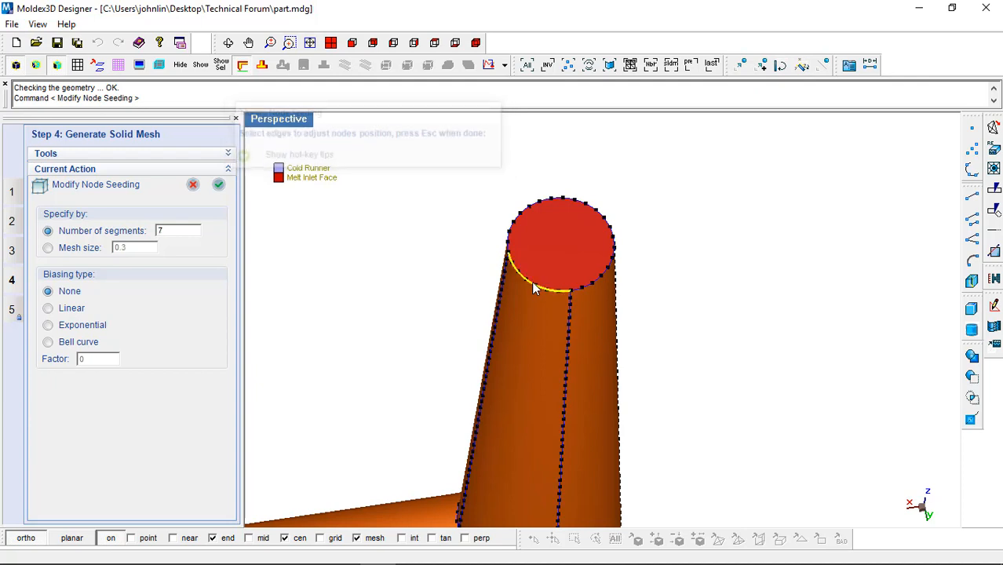
left_click(597, 278)
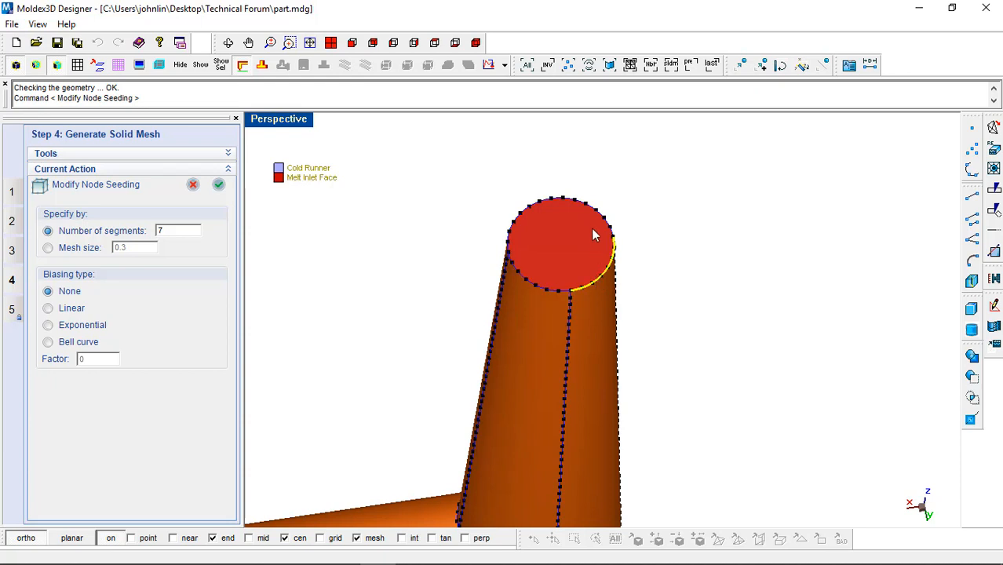
left_click(593, 209)
left_click(514, 225)
left_click(528, 276)
left_click_drag(181, 231, 140, 231)
left_click(596, 229)
left_click(594, 214)
Set all four edges around the melt inlet face to 6 segments each
left_click(530, 277)
left_click(594, 278, "shift")
left_click(589, 206, "shift")
left_click(513, 224, "shift")
double_click(181, 231)
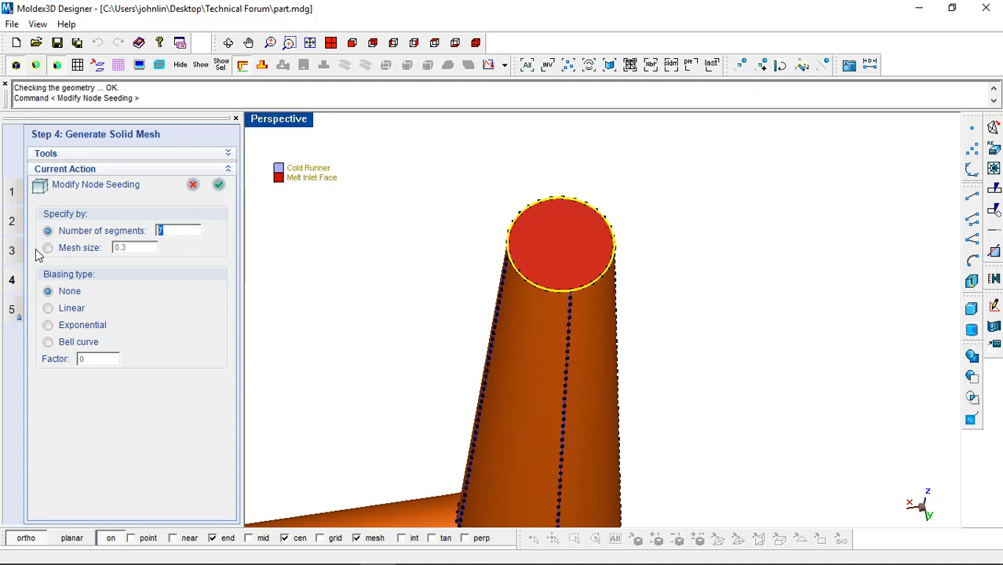
type("6")
right_click(430, 249)
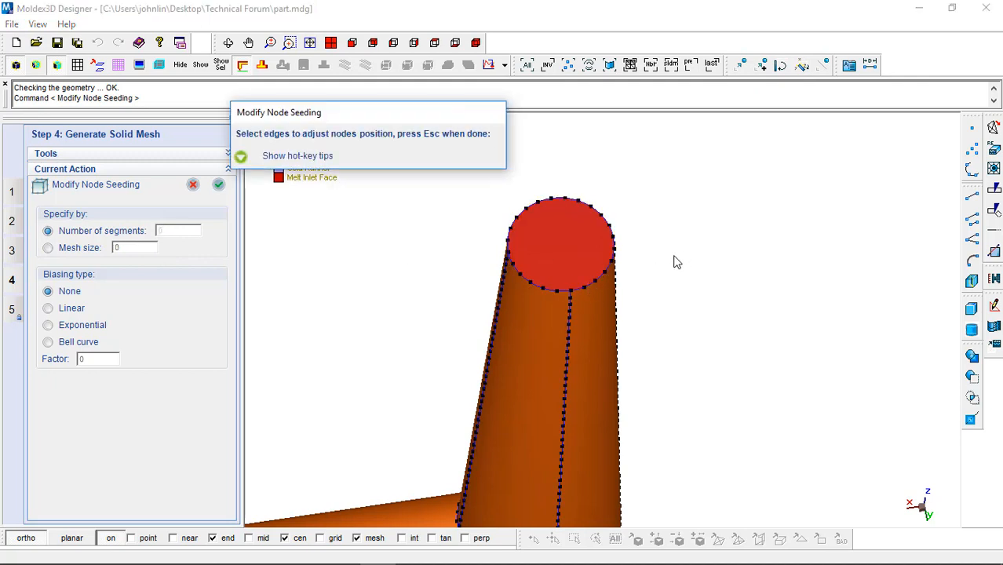
Set the edges around the melt inlet face to 7 segments each
left_click(541, 288)
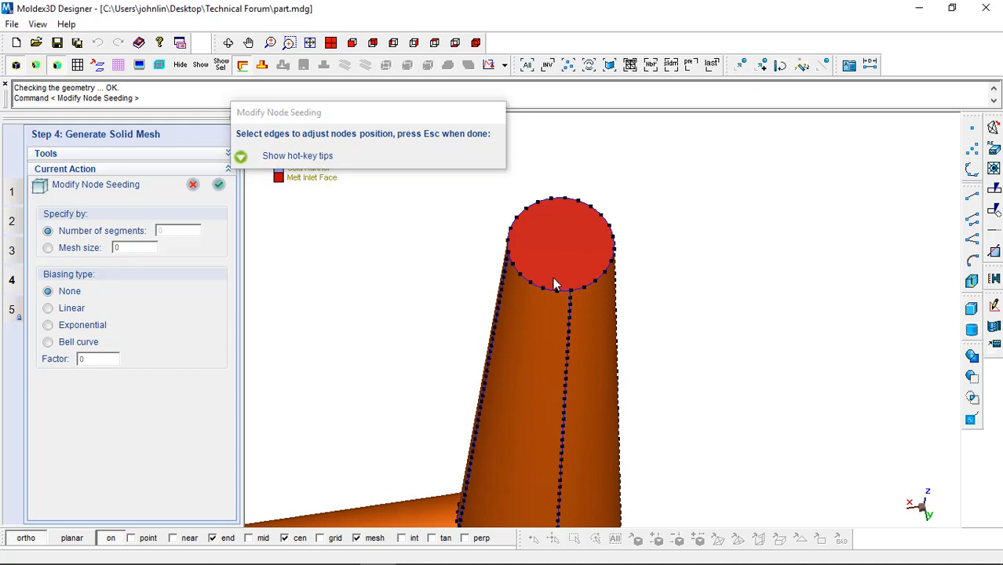
left_click(595, 214)
left_click(520, 217)
double_click(181, 230)
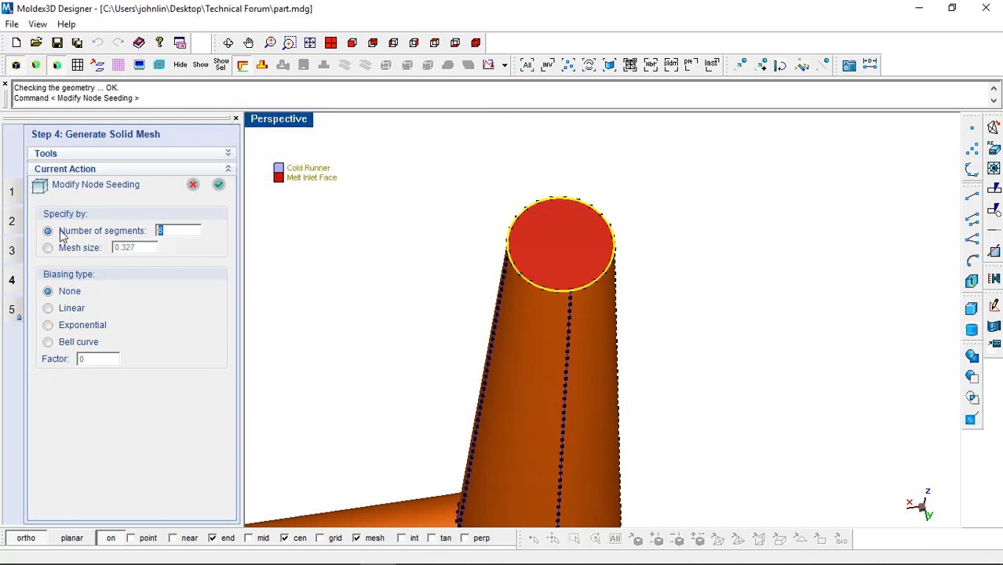
type("7")
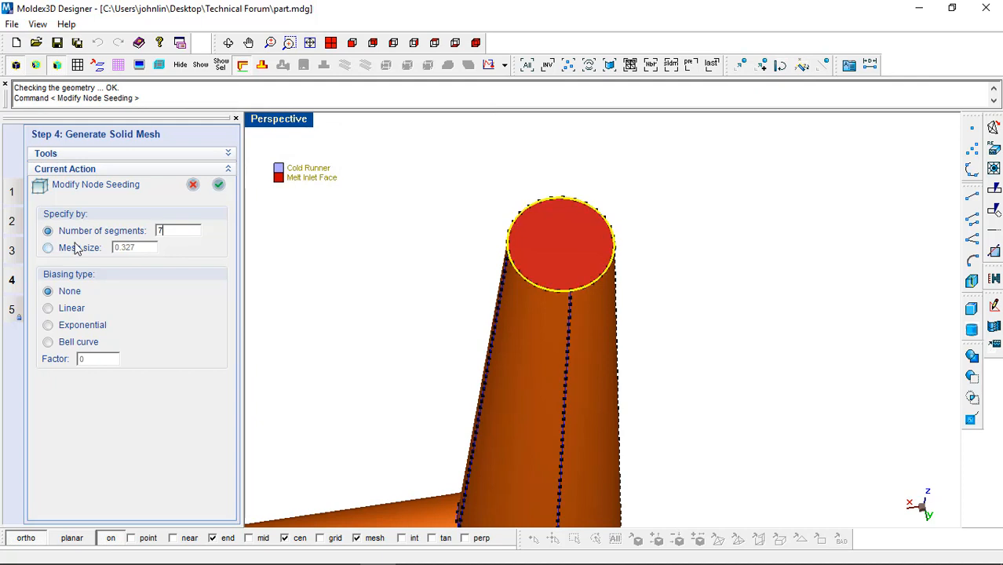
right_click(711, 330)
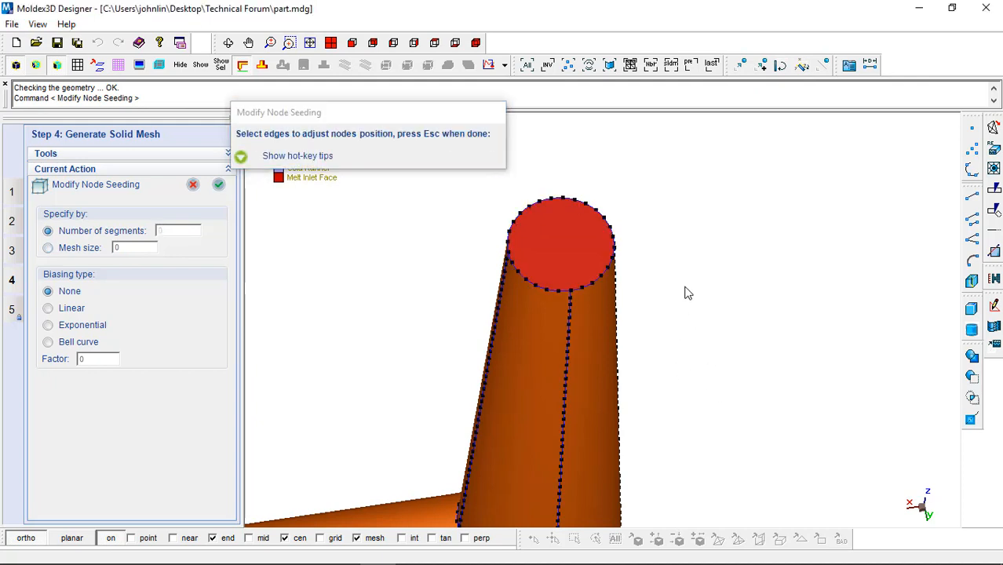
Increase the number of segments on the edges around the circular end of the runner's tapered gate tip
middle_click_drag(643, 271, 619, 238)
scroll(573, 167, "up", 2)
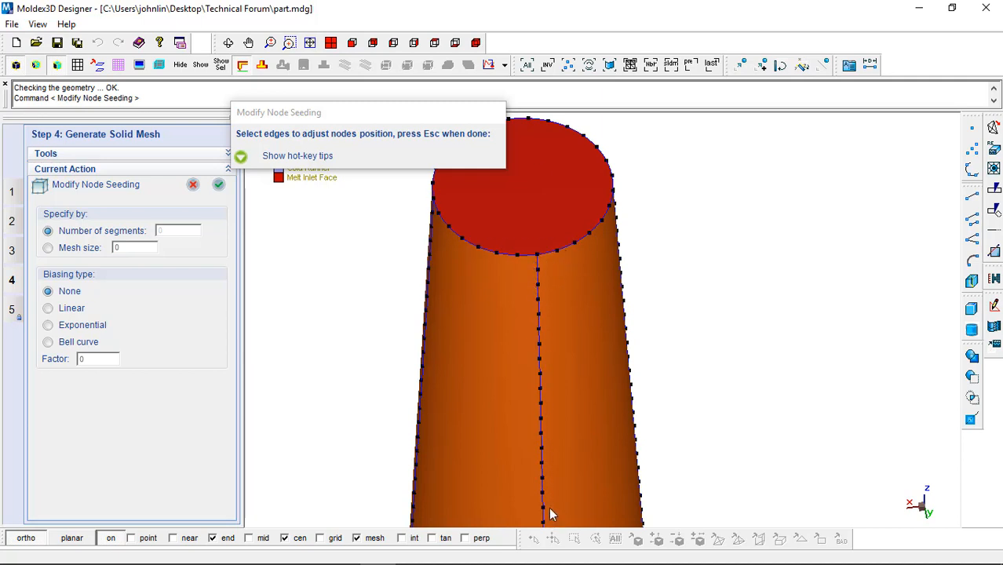
scroll(719, 200, "down", 5)
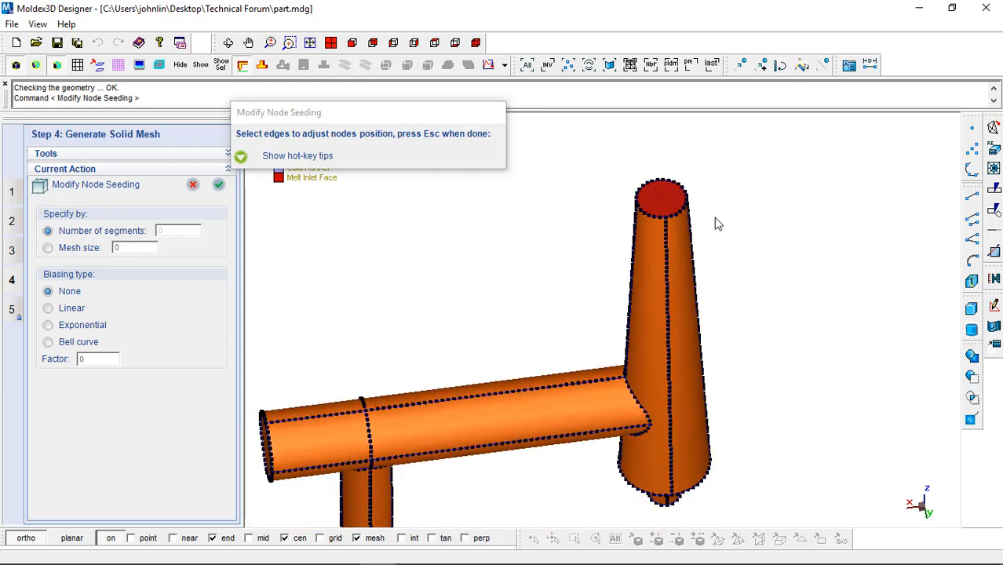
scroll(715, 221, "down", 4)
middle_click_drag(635, 447, 691, 228)
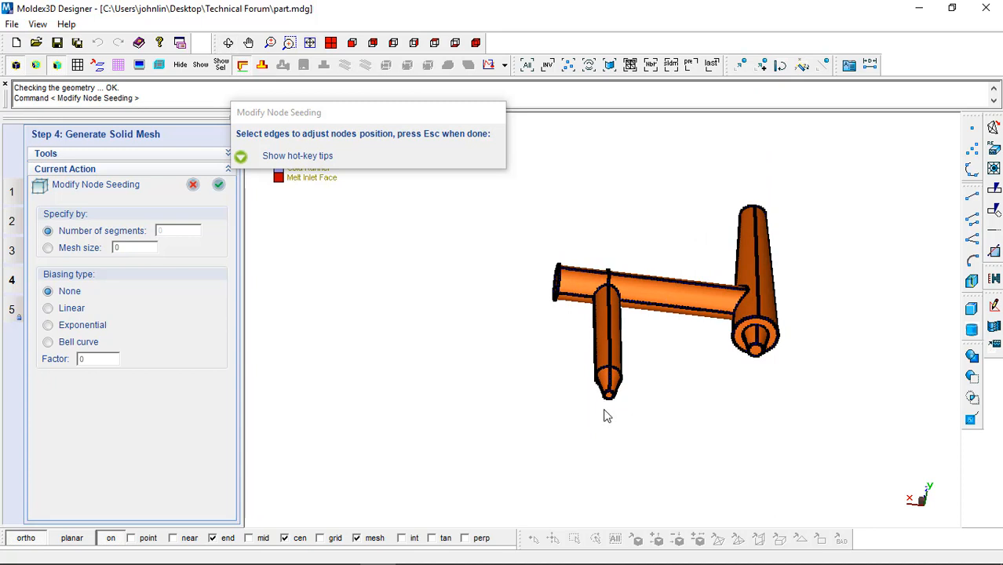
scroll(604, 415, "up", 8)
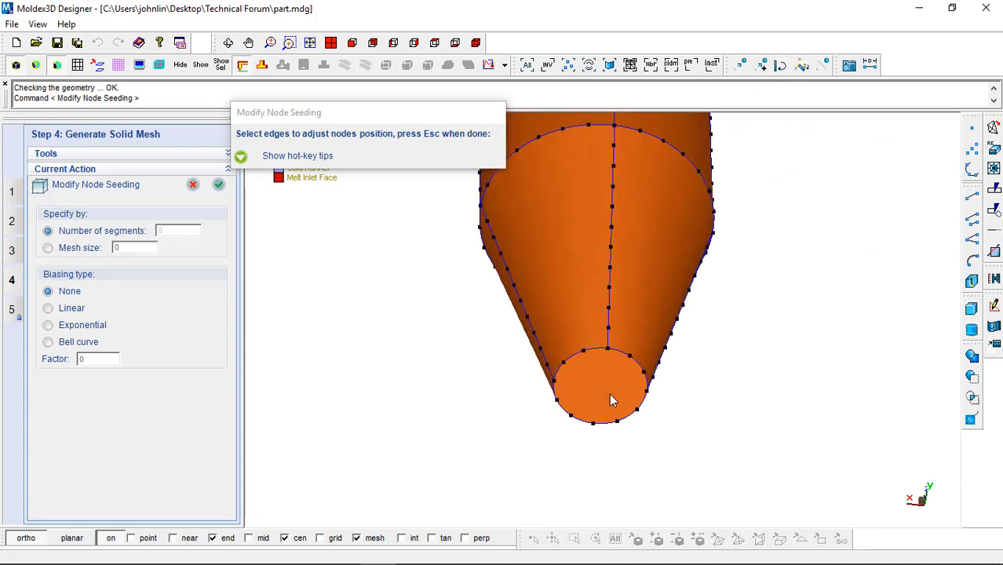
middle_click_drag(588, 354, 584, 283)
left_click(563, 236)
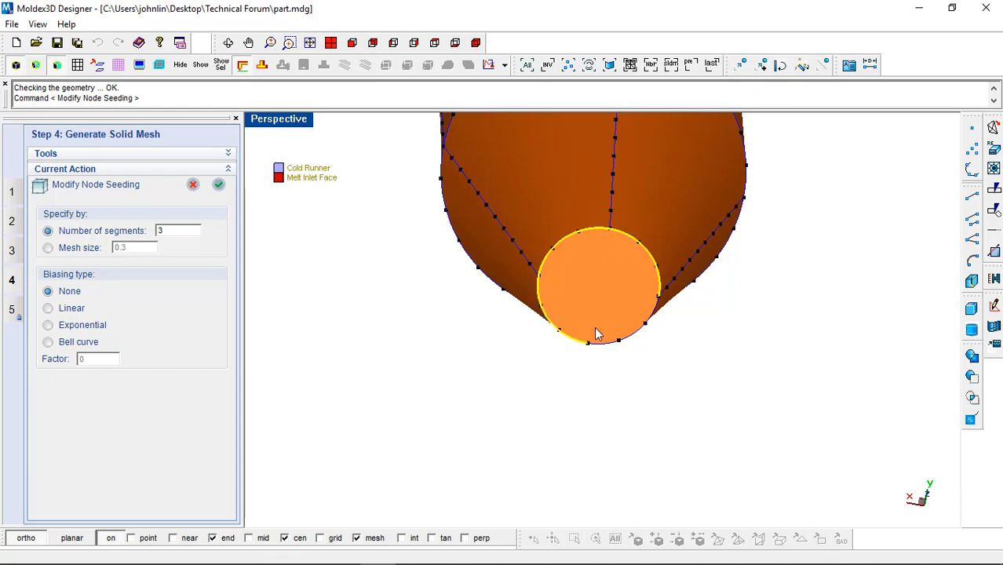
left_click(632, 341)
middle_click_drag(746, 306, 742, 315)
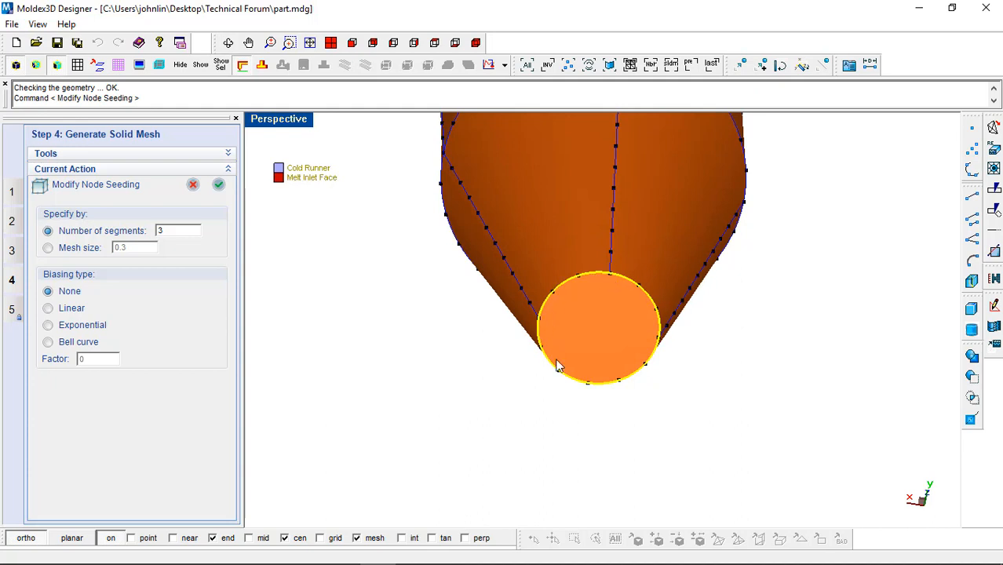
middle_click_drag(656, 286, 547, 323)
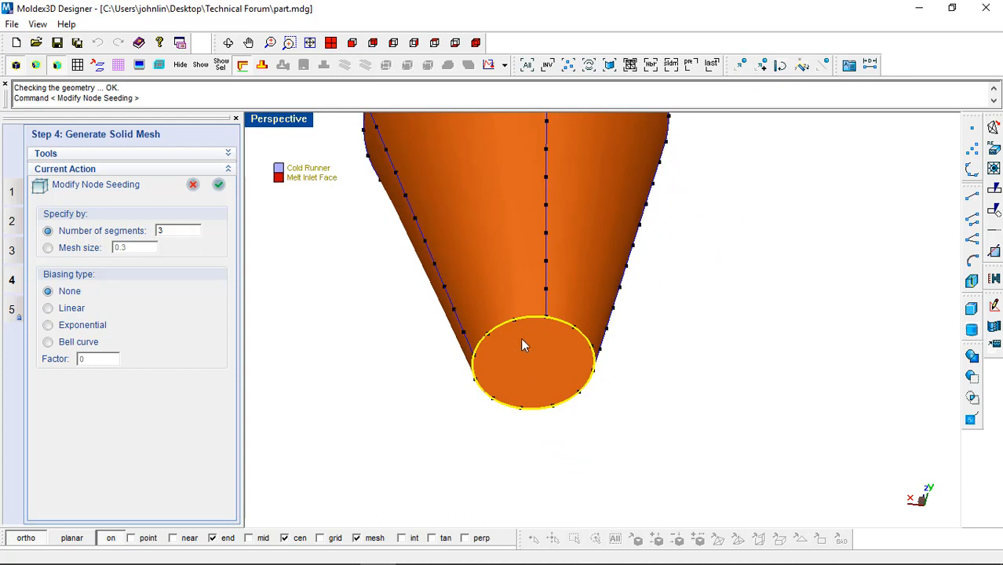
double_click(189, 236)
type("0")
right_click(671, 382)
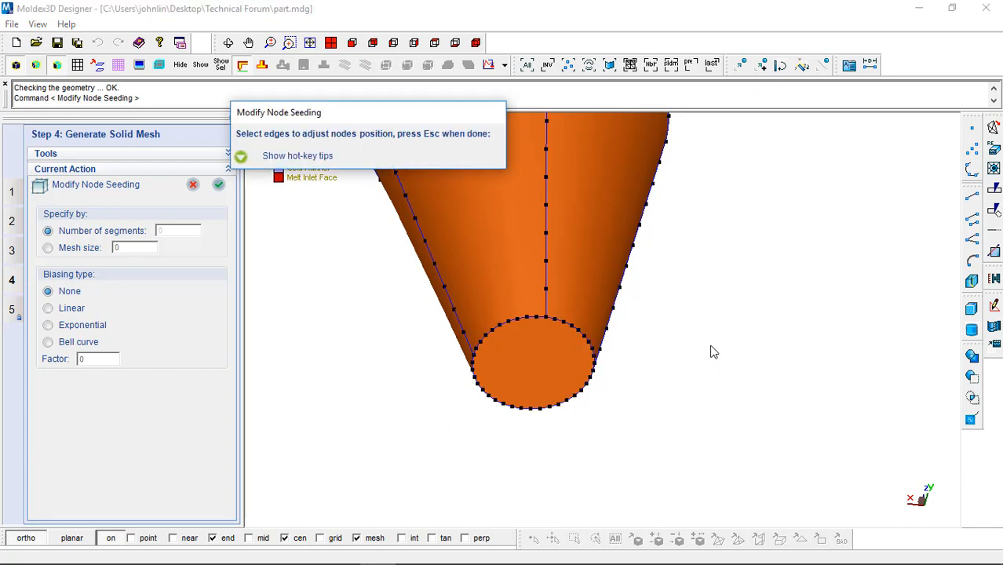
Set the four lengthwise edges of the runner's tapered gate tip to 15 segments each
middle_click_drag(707, 333, 705, 393)
middle_click_drag(702, 448, 756, 359)
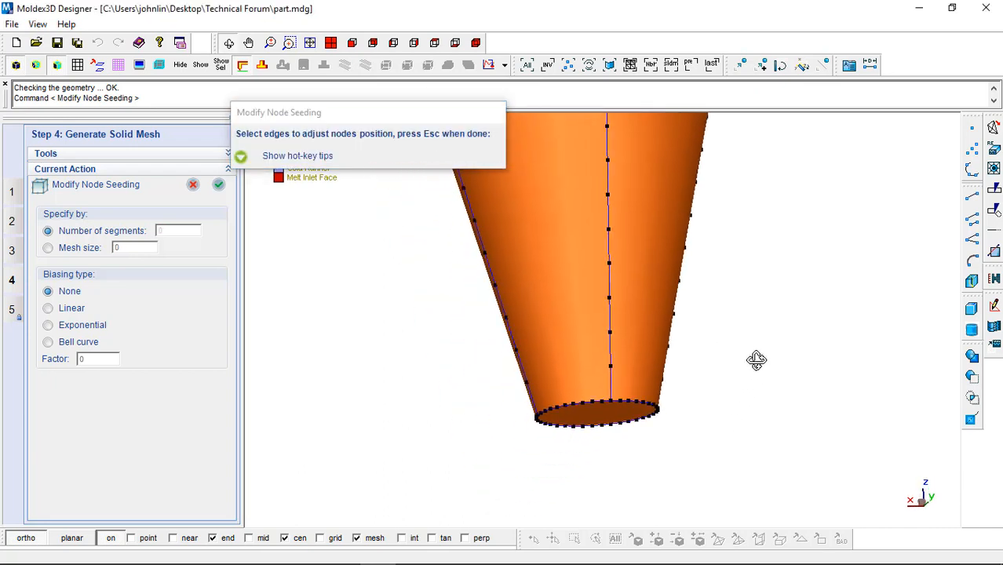
scroll(620, 413, "up", 2)
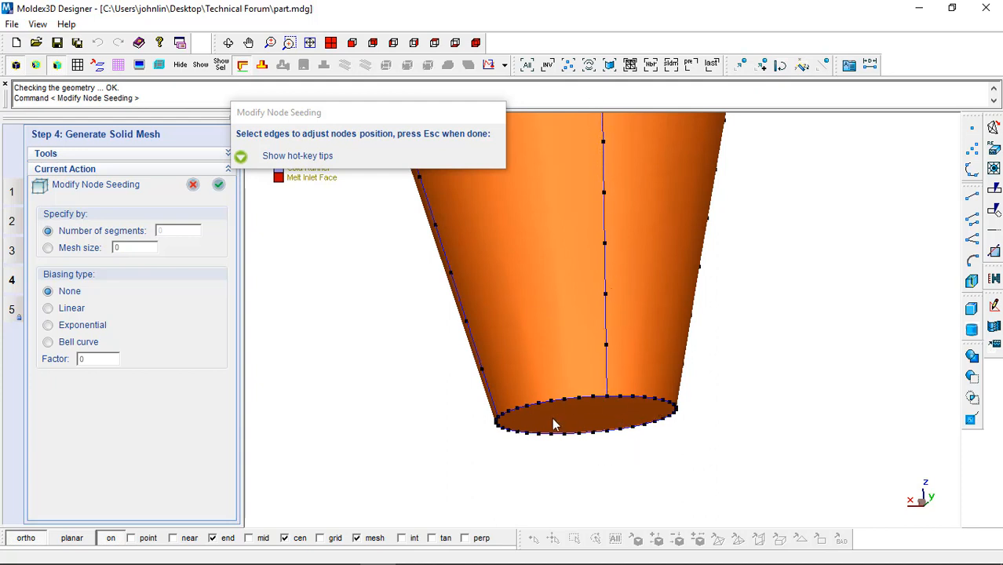
left_click(606, 306)
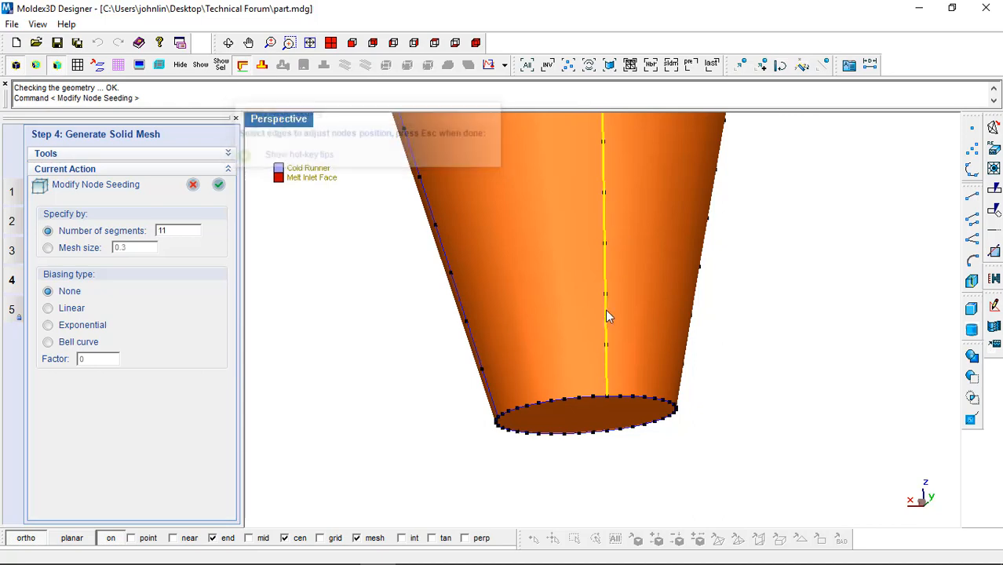
middle_click_drag(610, 338, 650, 321)
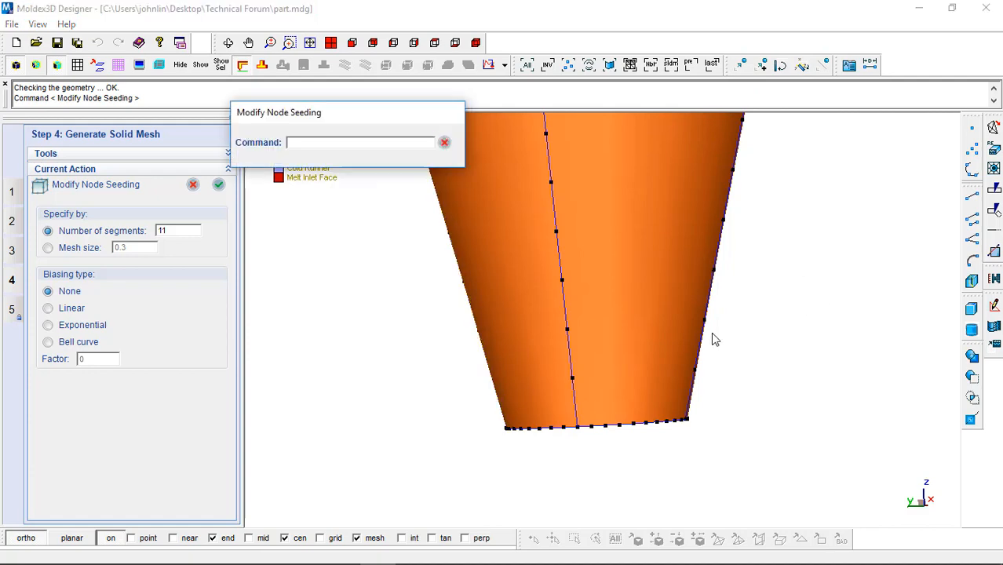
left_click_drag(885, 318, 403, 332)
middle_click_drag(719, 317, 689, 350)
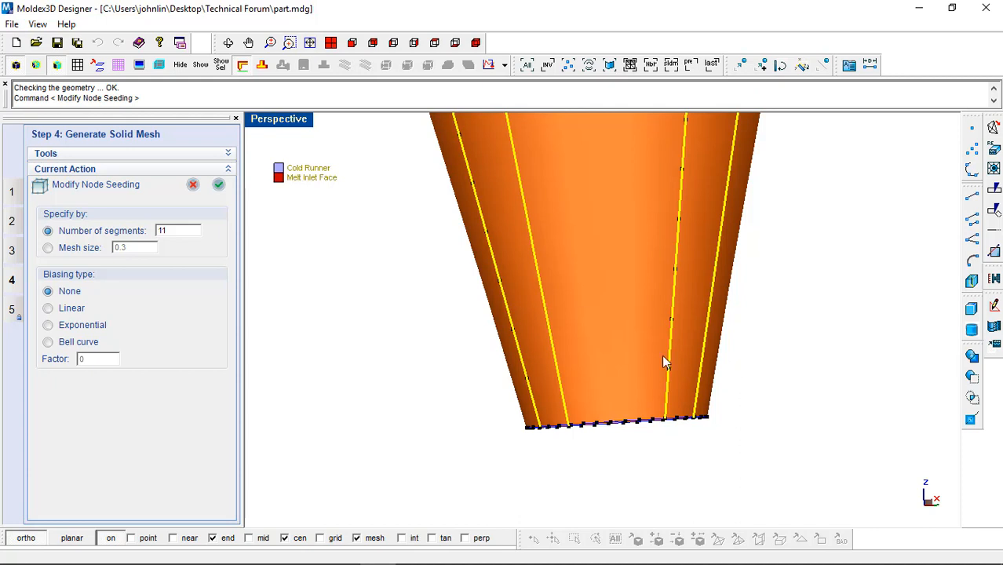
middle_click_drag(717, 434, 673, 401)
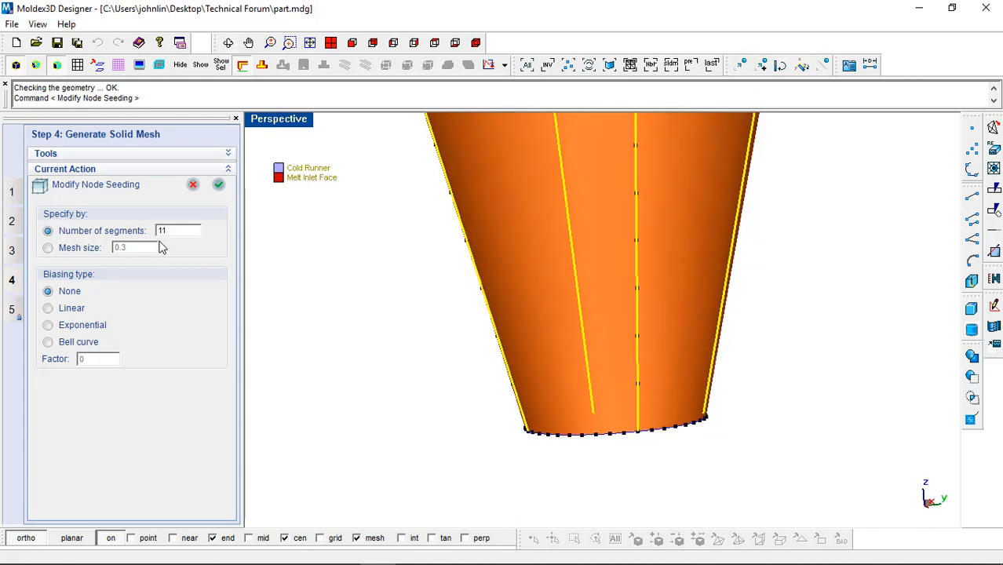
middle_click_drag(475, 284, 452, 352)
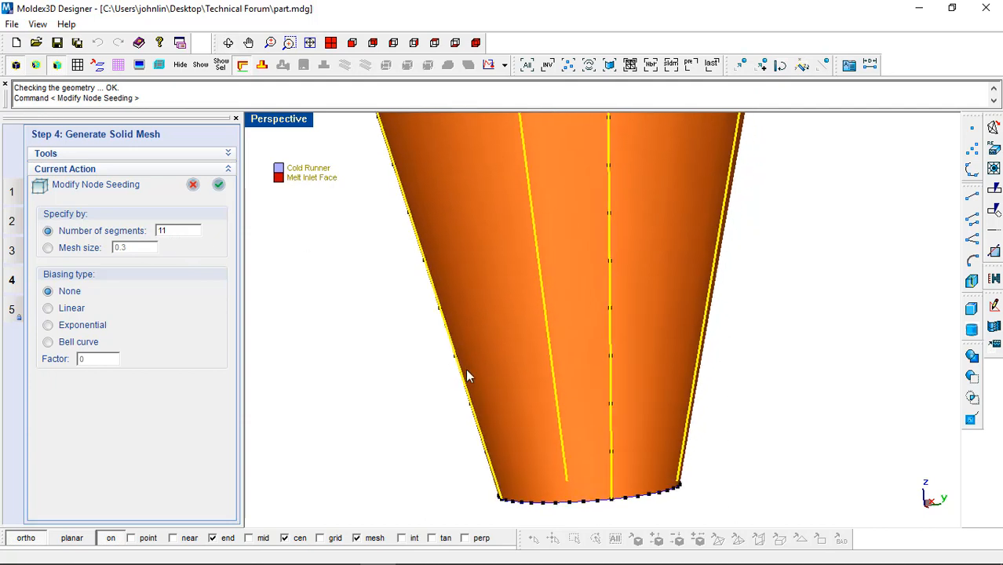
scroll(467, 375, "down", 5)
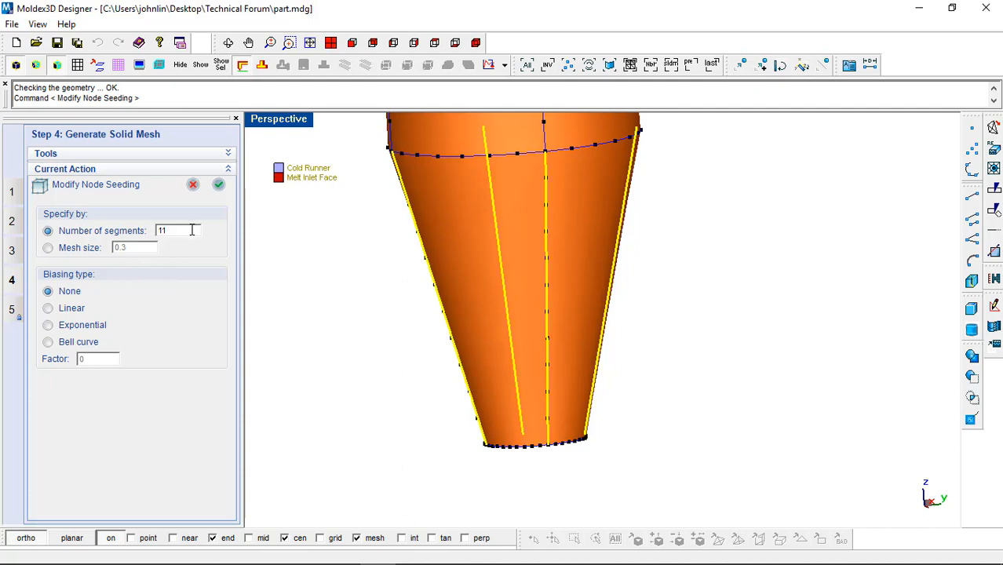
double_click(191, 230)
scroll(656, 452, "up", 3)
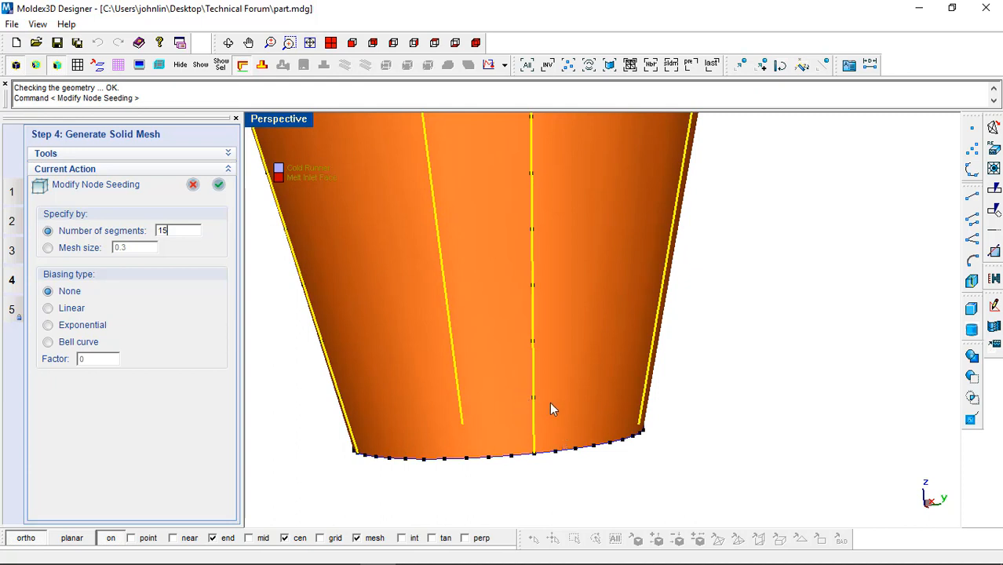
scroll(549, 462, "down", 1)
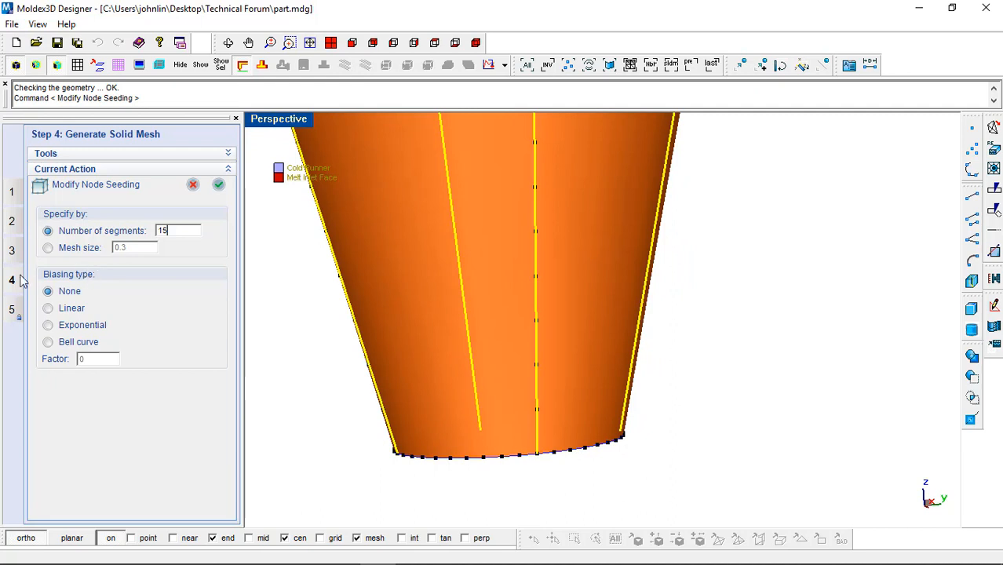
Apply exponential biasing with a factor of 1 to the four lengthwise edges of the tapered gate tip
middle_click_drag(390, 351, 425, 428)
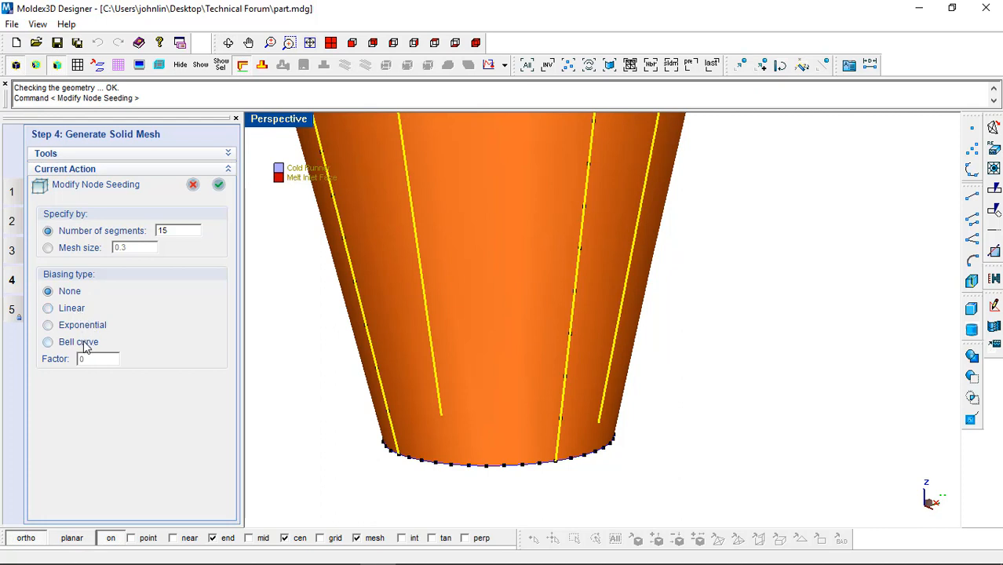
middle_click_drag(614, 426, 570, 392)
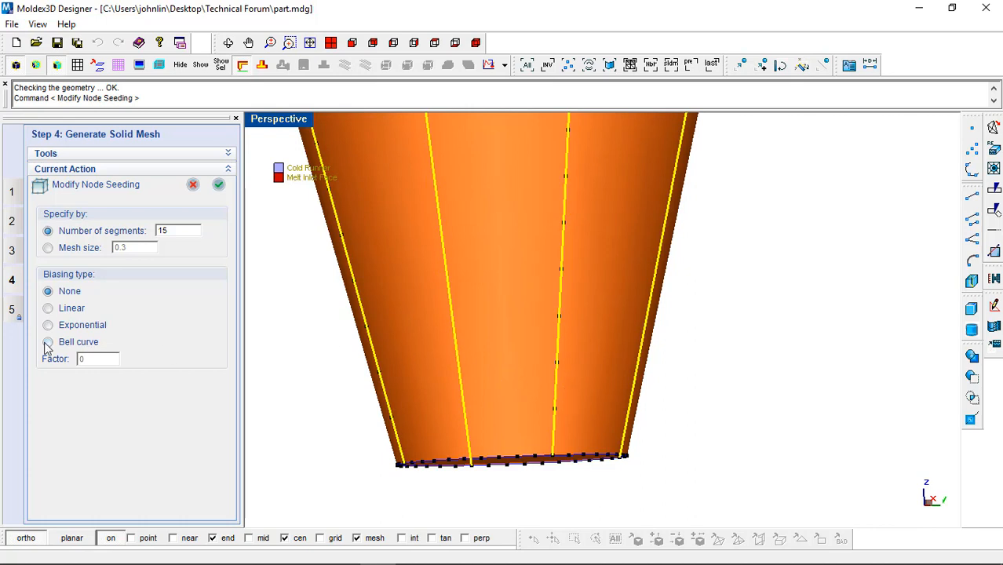
left_click(82, 330)
double_click(110, 358)
key("Return")
Check the bias direction on each tapered edge and reverse it where needed so the nodes concentrate toward the gate end
middle_click_drag(744, 386, 659, 371)
middle_click_drag(485, 500, 579, 423)
left_click(569, 380)
middle_click_drag(458, 421, 709, 422)
left_click(545, 437)
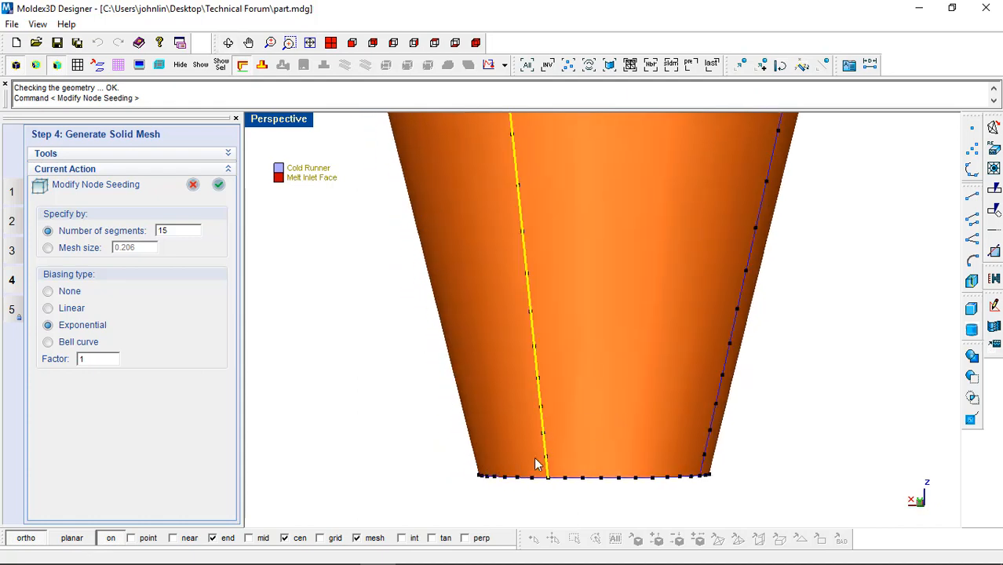
middle_click_drag(537, 464, 631, 403)
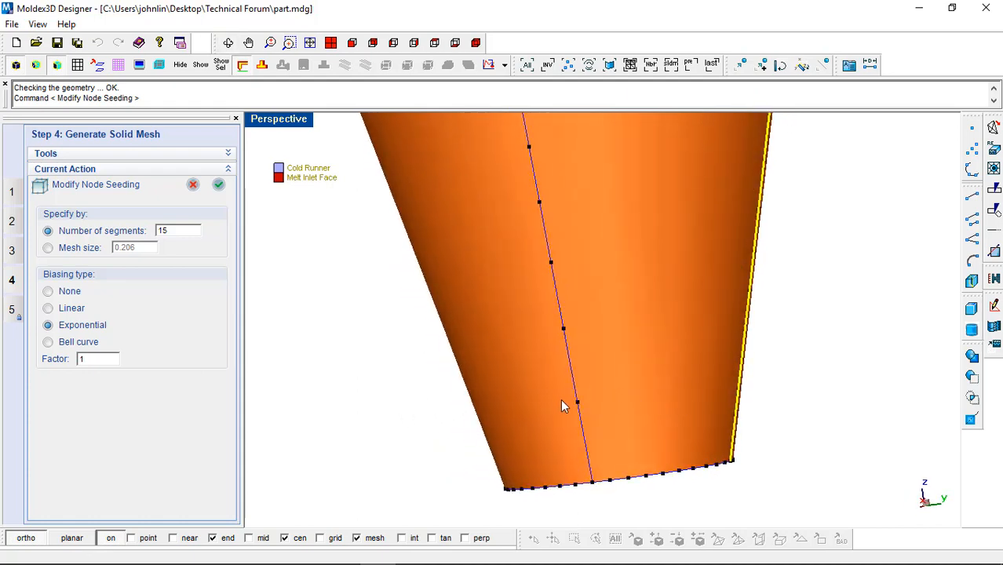
left_click(585, 434)
scroll(628, 436, "down", 5)
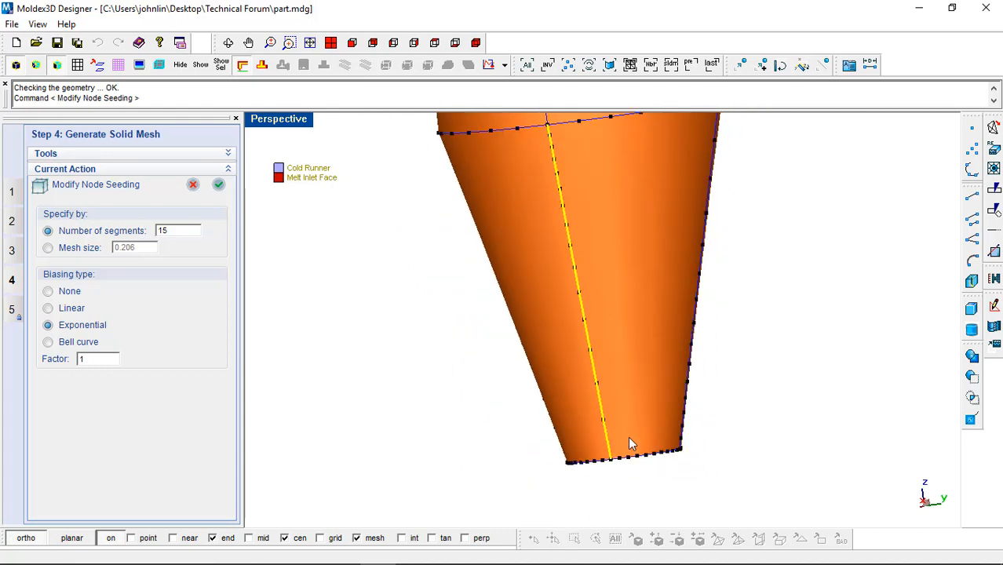
middle_click_drag(655, 451, 637, 294)
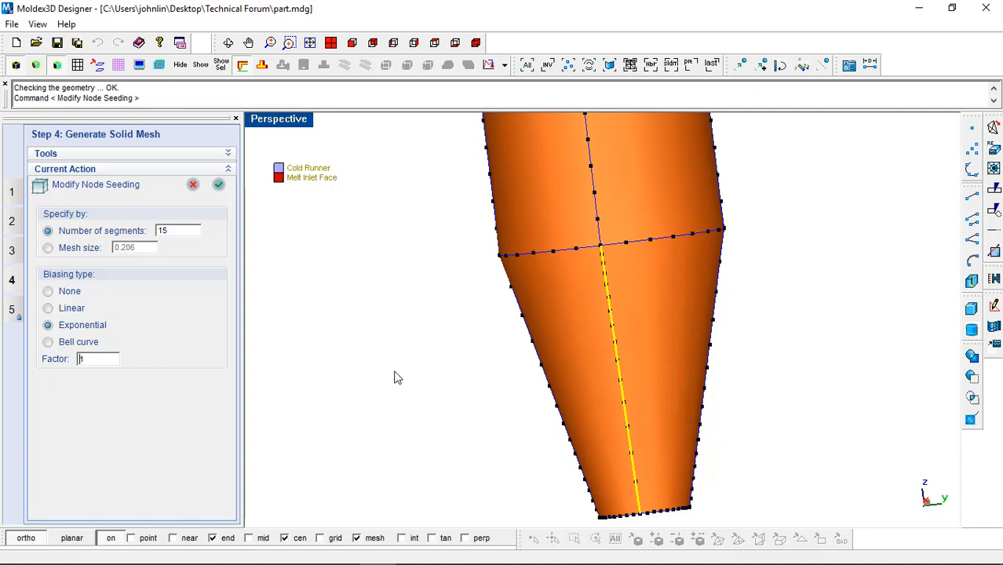
right_click(816, 448)
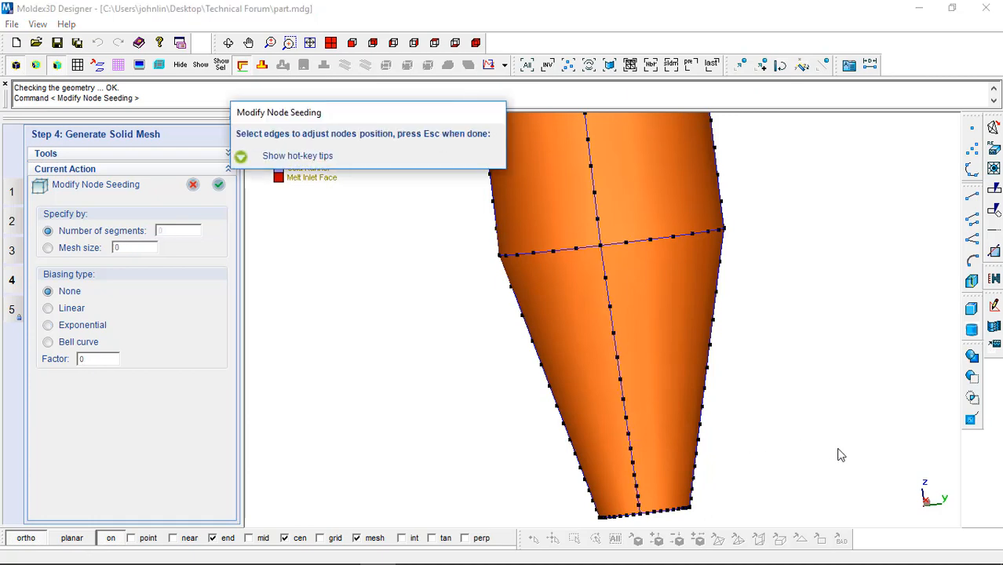
Hide the cold runner and display the part to expose the gate contact circle in its cross-shaped recess
right_click_drag(786, 453, 687, 306)
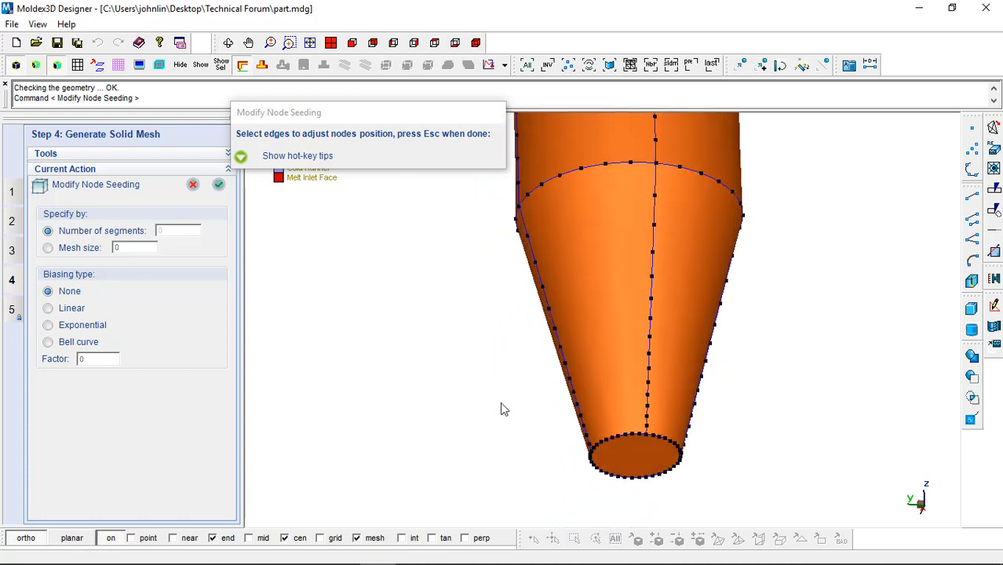
scroll(506, 404, "down", 3)
right_click_drag(509, 359, 586, 278)
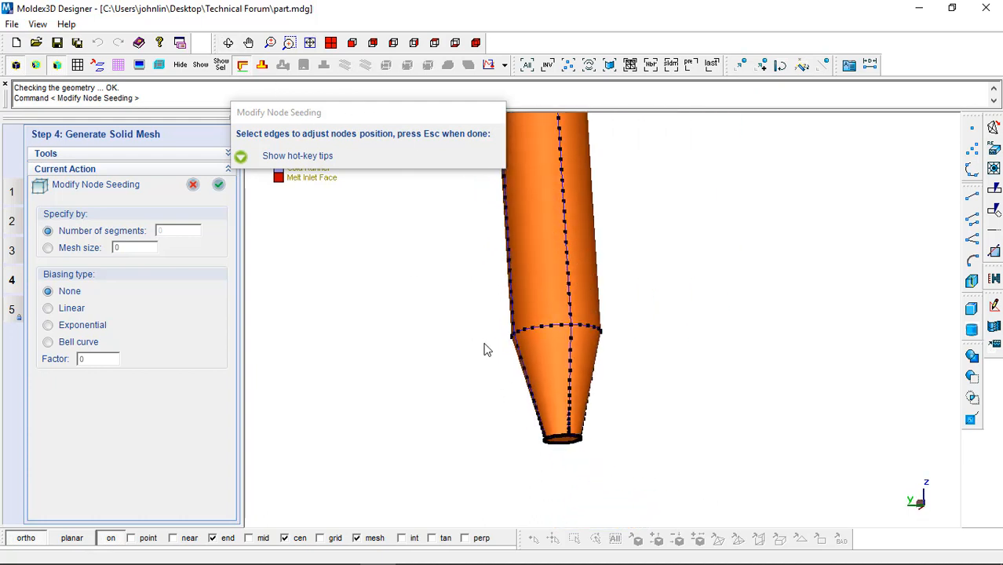
scroll(628, 315, "down", 2)
left_click(241, 65)
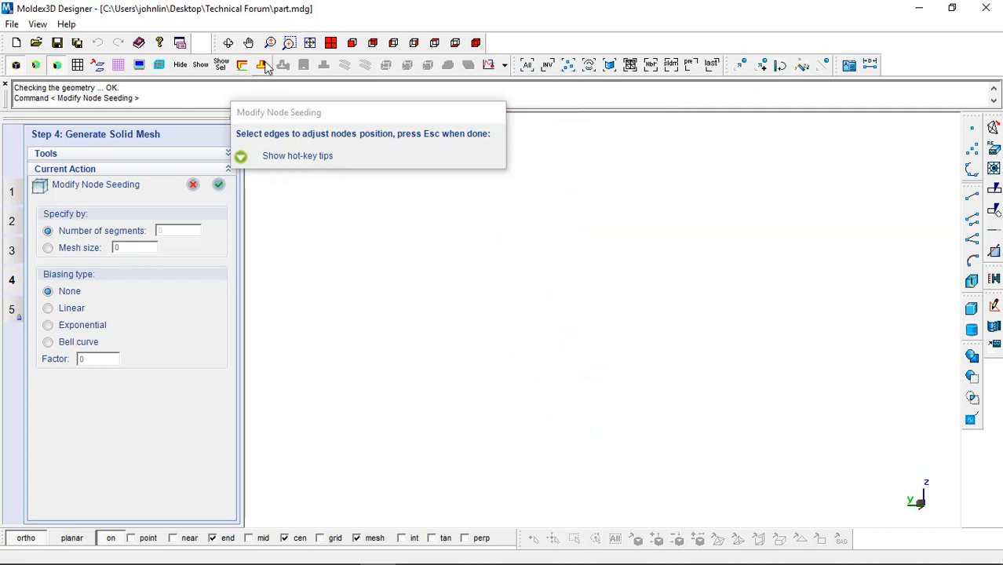
left_click(262, 65)
right_click_drag(665, 254, 582, 359)
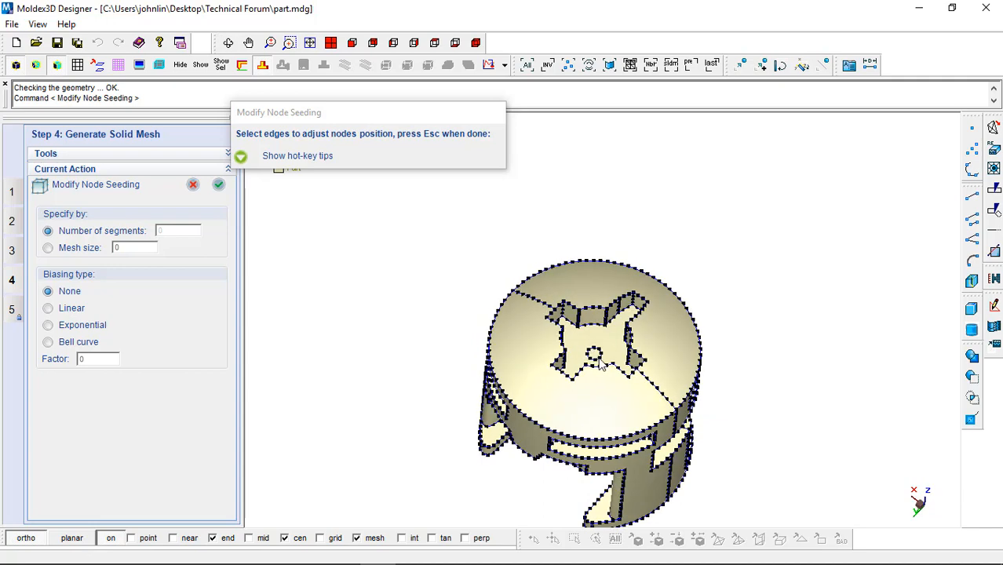
scroll(599, 357, "up", 1)
scroll(600, 362, "up", 4)
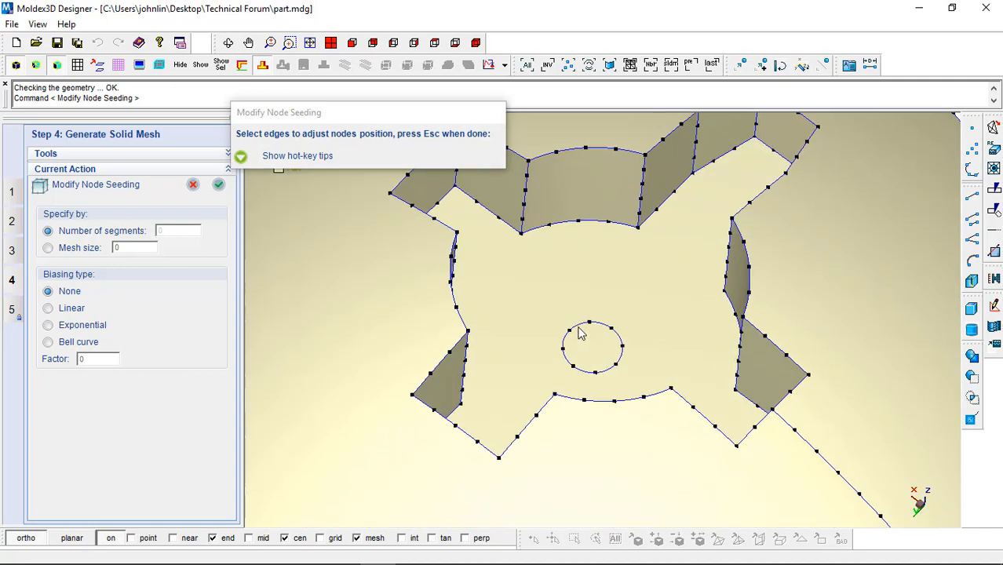
Set the edges of the part's gate contact circle to 10 segments each and accept the node seeding
left_click(568, 339)
left_click(568, 347)
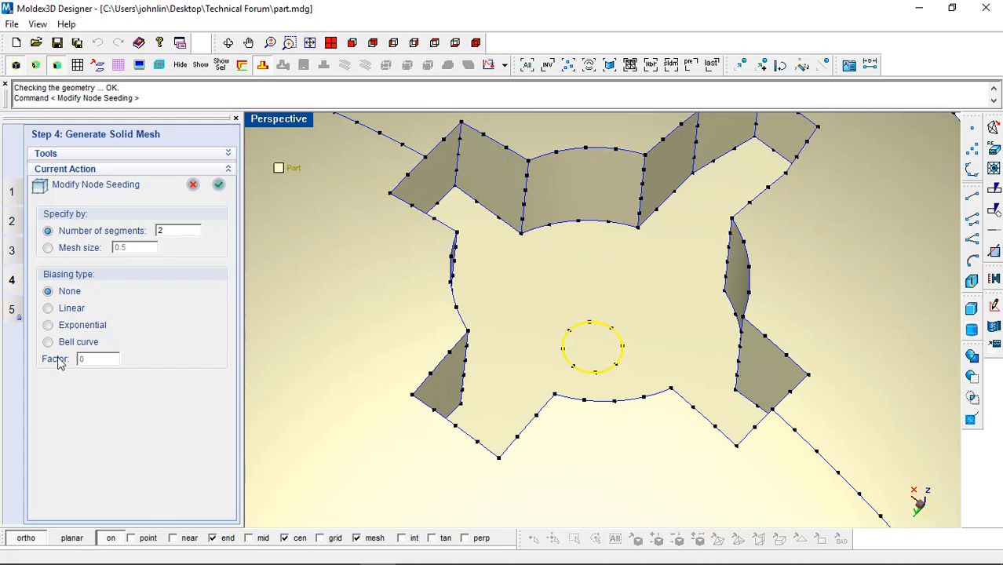
double_click(188, 230)
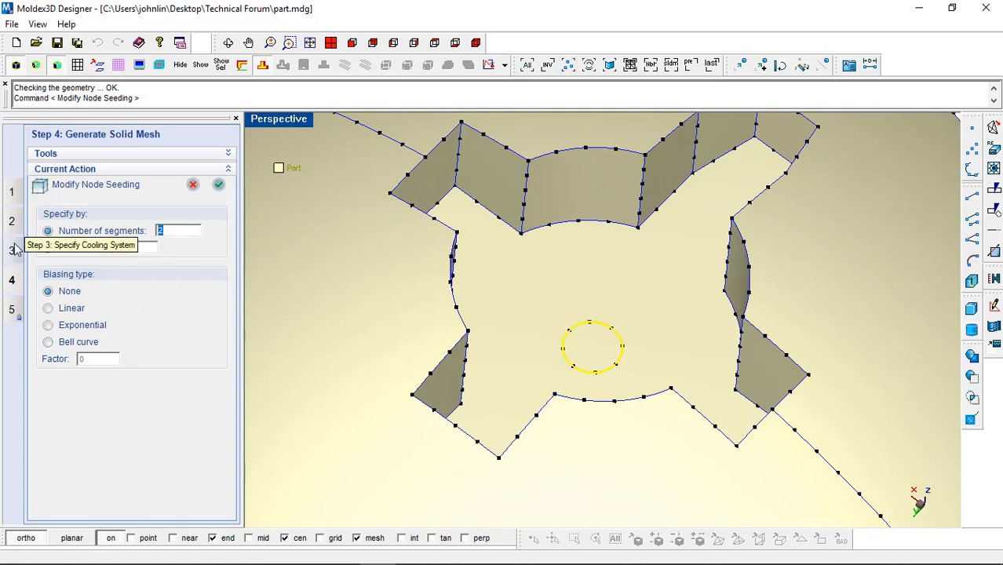
type("10")
left_click(581, 351)
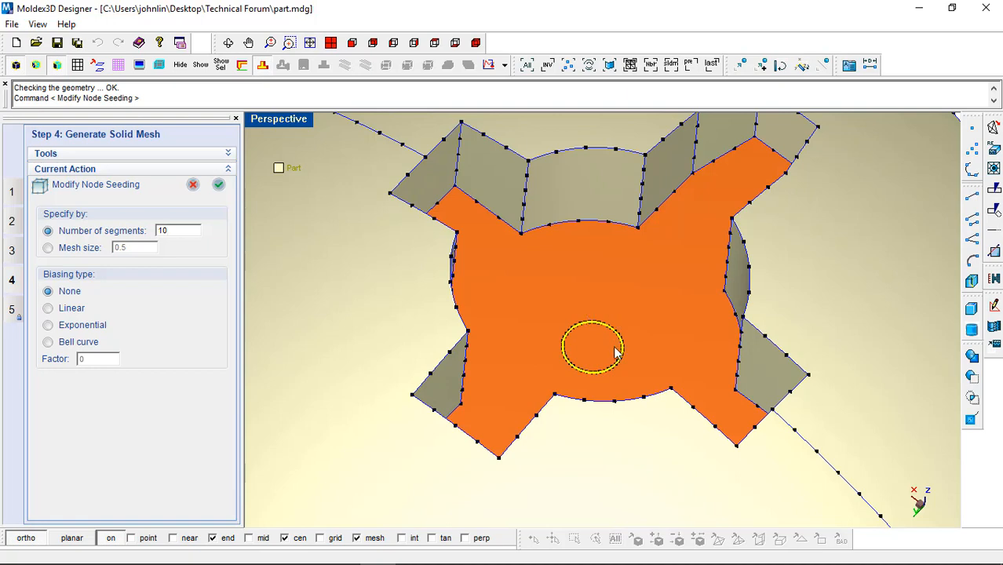
scroll(577, 359, "down", 2)
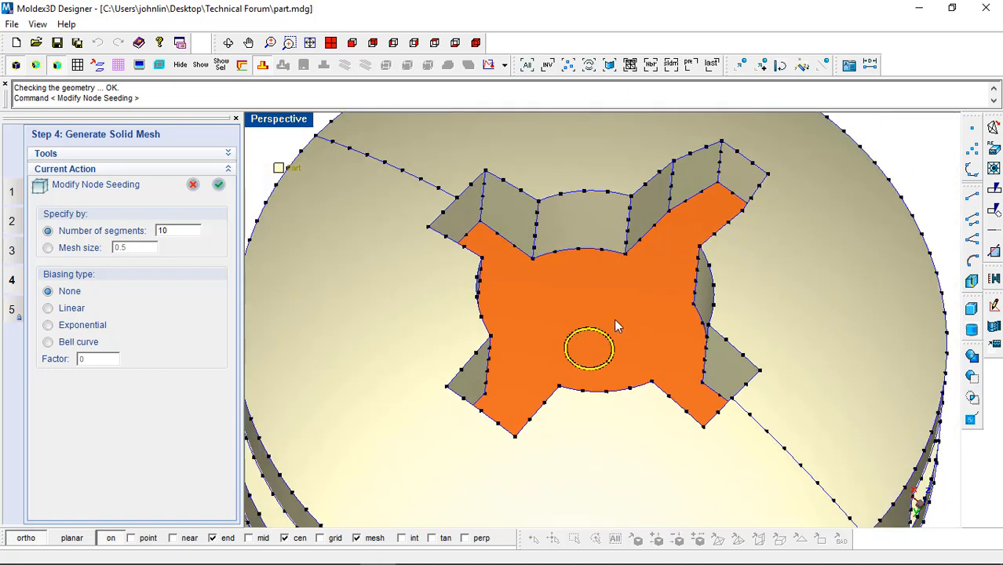
scroll(625, 271, "down", 1)
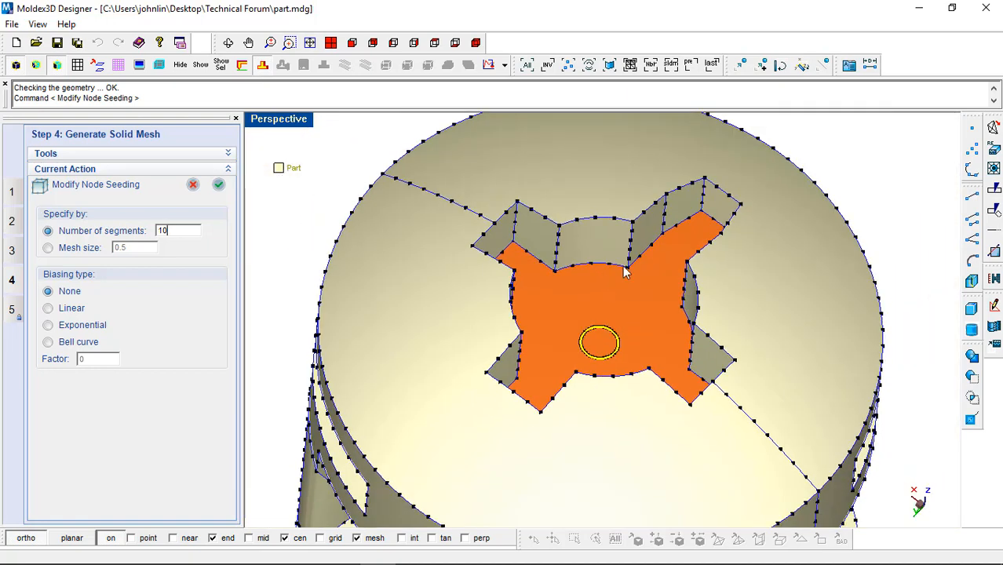
key("Return")
scroll(671, 317, "down", 2)
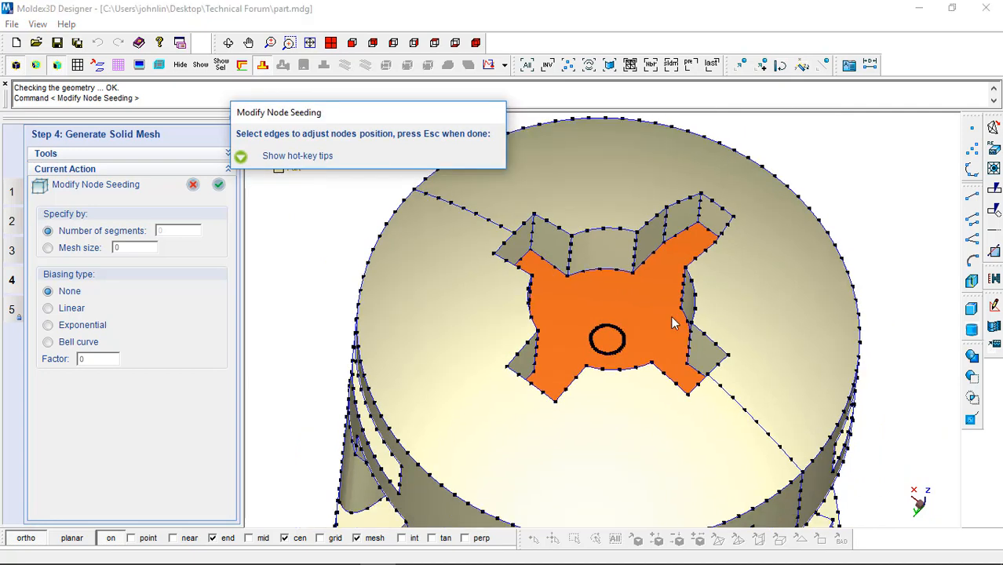
middle_click_drag(847, 229, 791, 271)
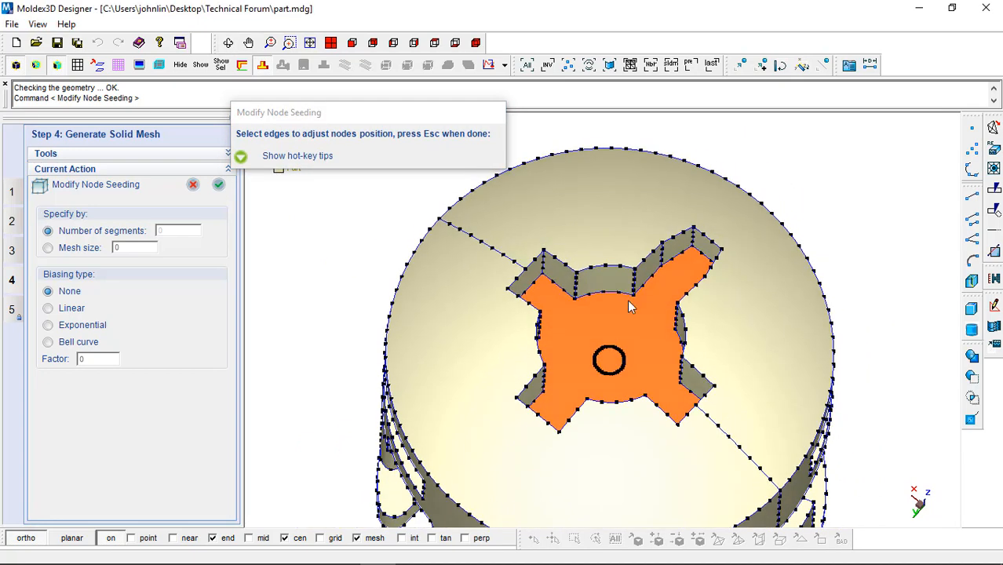
left_click(218, 187)
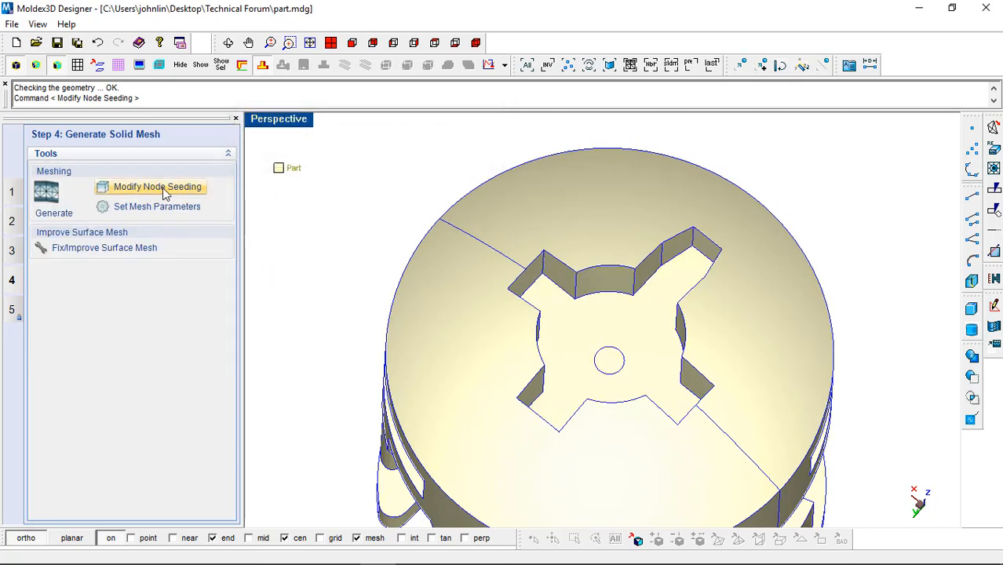
Display the cold runner together with the part and set the part's BLM mesh type to 5 Layers BLM
left_click(244, 66)
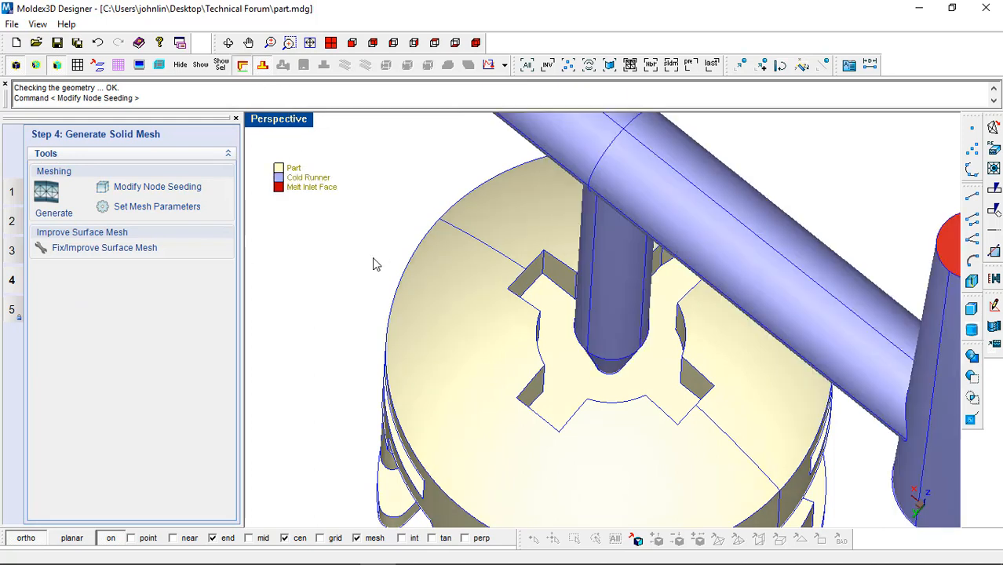
left_click(187, 209)
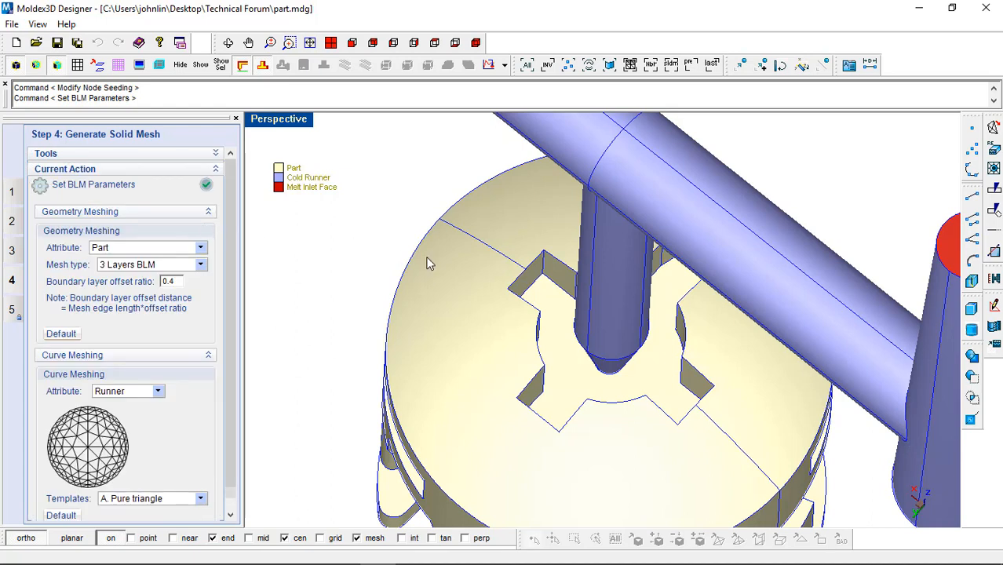
left_click(133, 267)
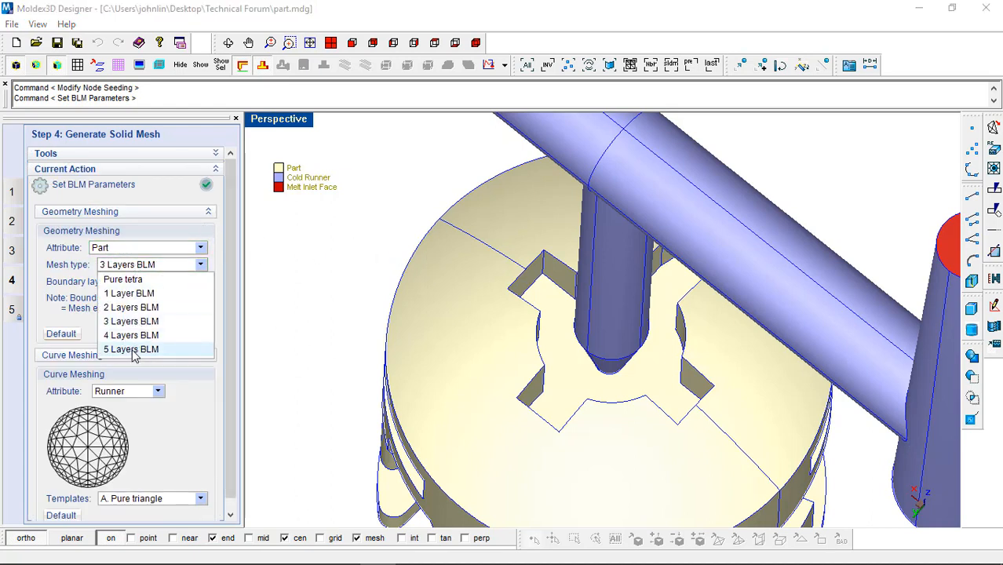
left_click(134, 350)
left_click_drag(179, 281, 98, 289)
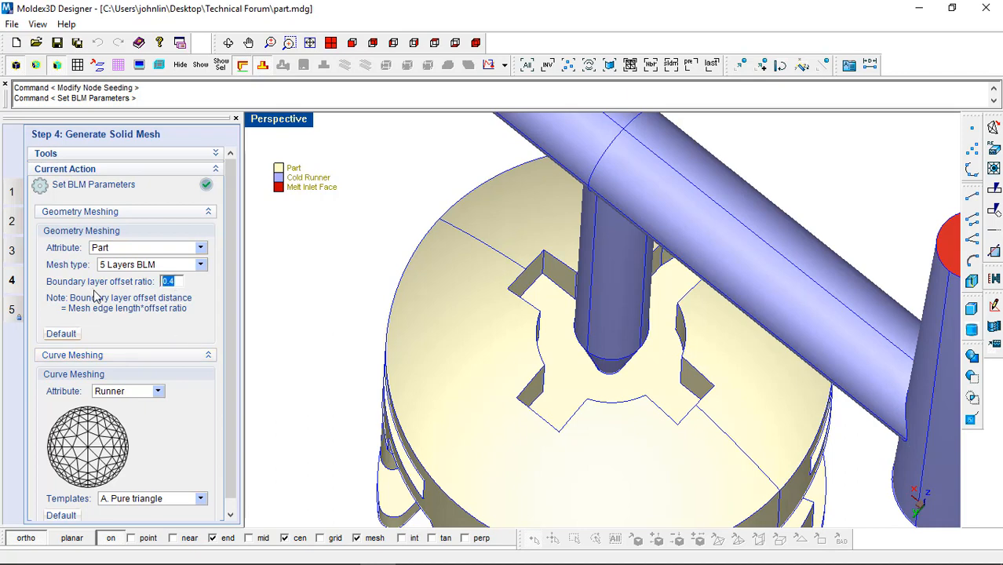
Open the boundary layer offset ratio of the Runner attribute for editing and accept the BLM parameters
left_click(168, 249)
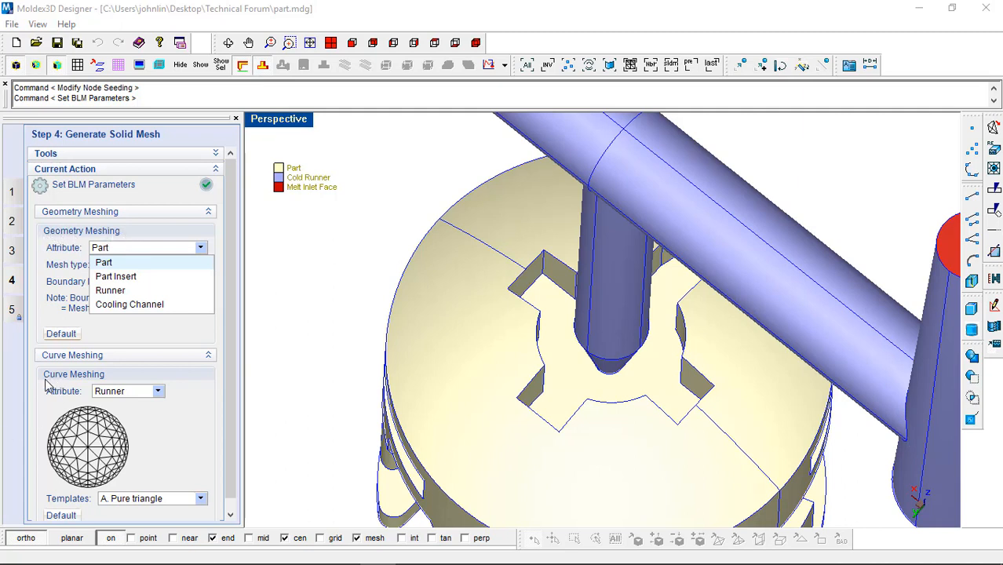
left_click(127, 290)
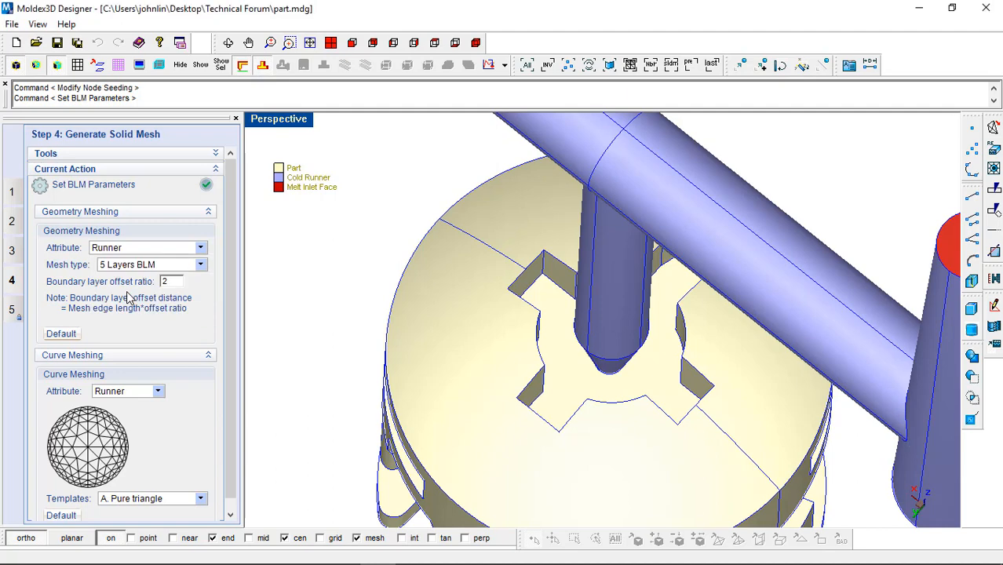
double_click(178, 281)
left_click(205, 186)
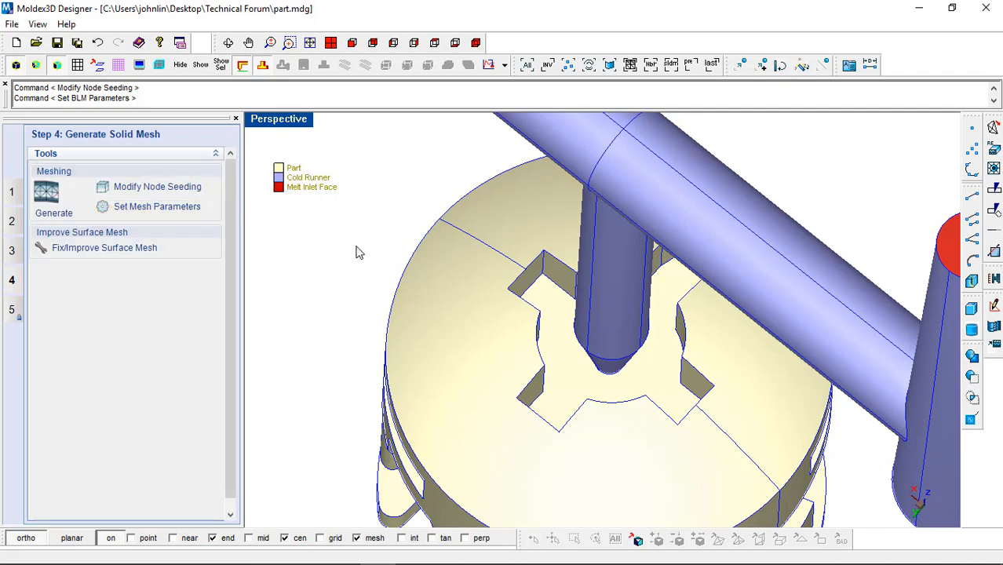
Generate the BLM surface and solid meshes for the part and runner
left_click(69, 208)
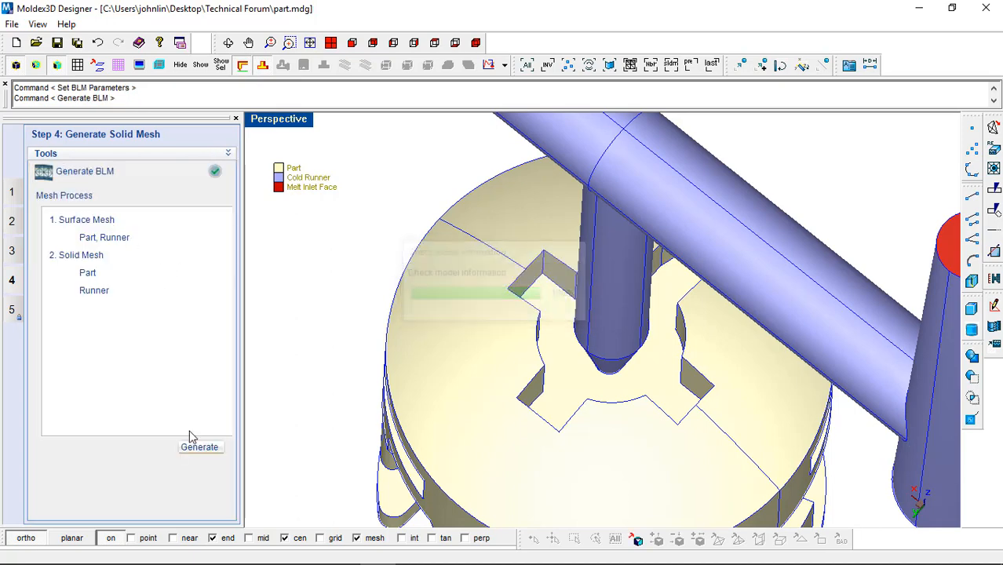
left_click(198, 449)
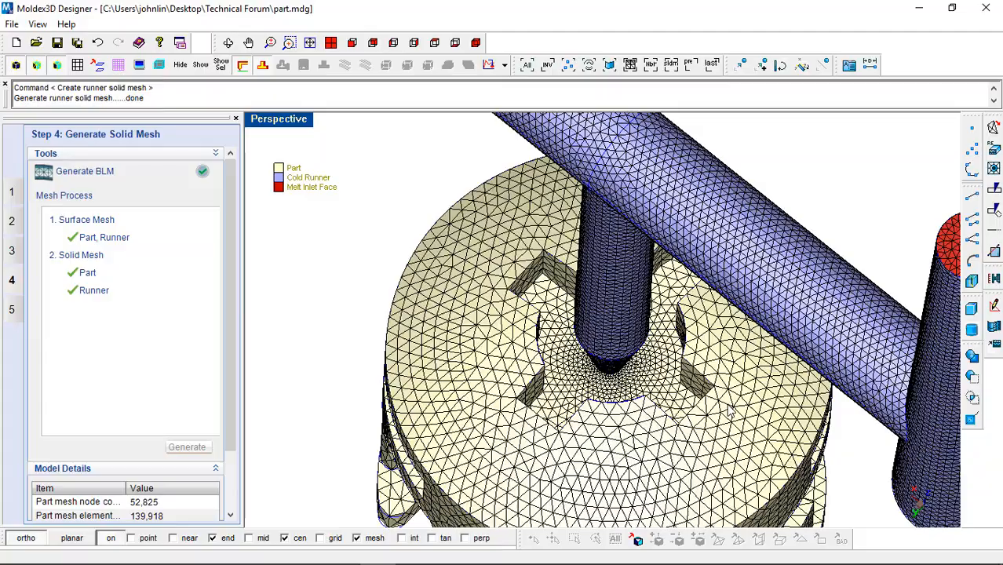
Examine the generated mesh along the cold runner, at the gate tip and around the gate contact area on the part
middle_click_drag(728, 405, 591, 406)
right_click_drag(762, 441, 608, 426)
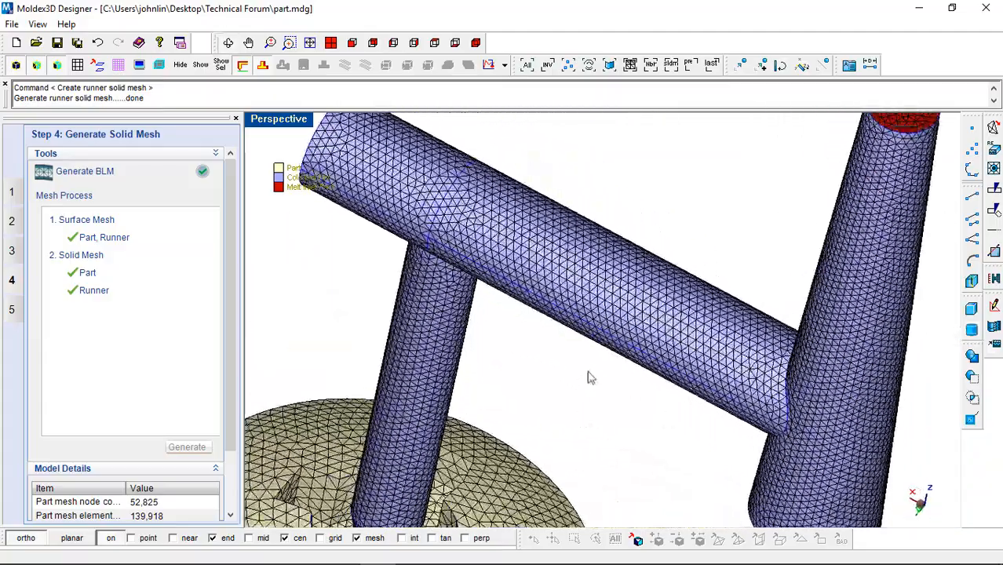
scroll(591, 378, "down", 4)
middle_click_drag(627, 362, 701, 314)
right_click_drag(656, 254, 741, 358)
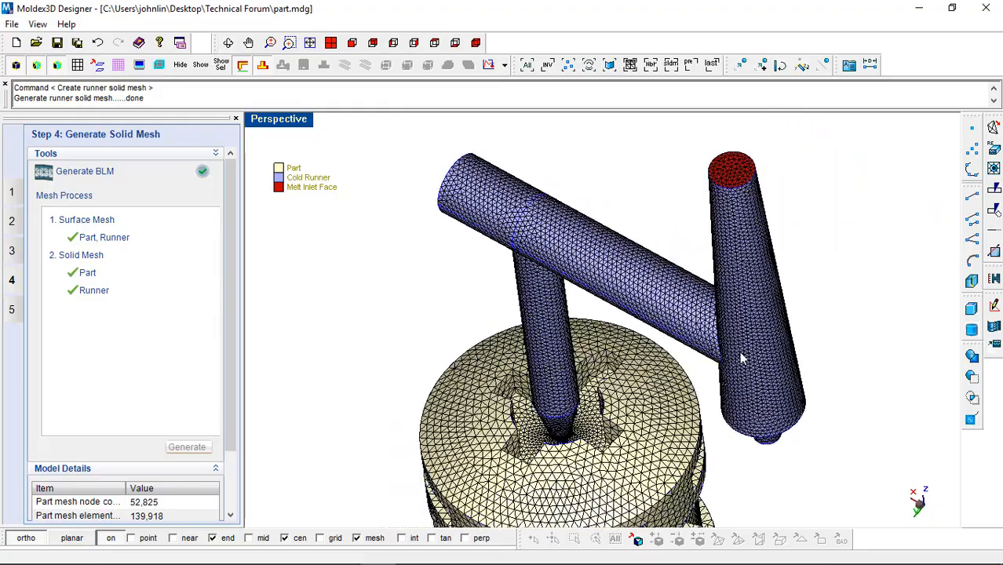
right_click_drag(590, 253, 602, 269)
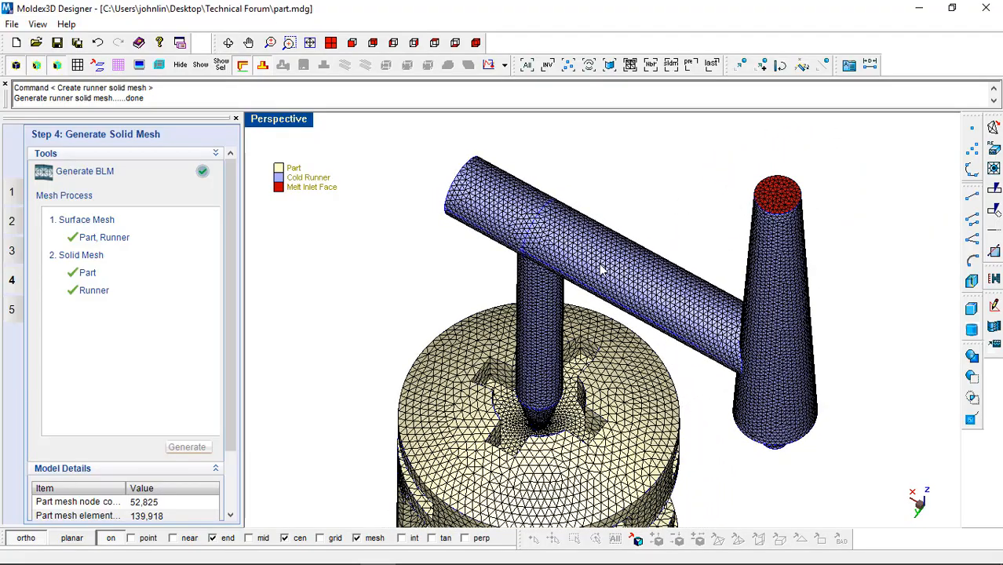
middle_click_drag(582, 442, 634, 384)
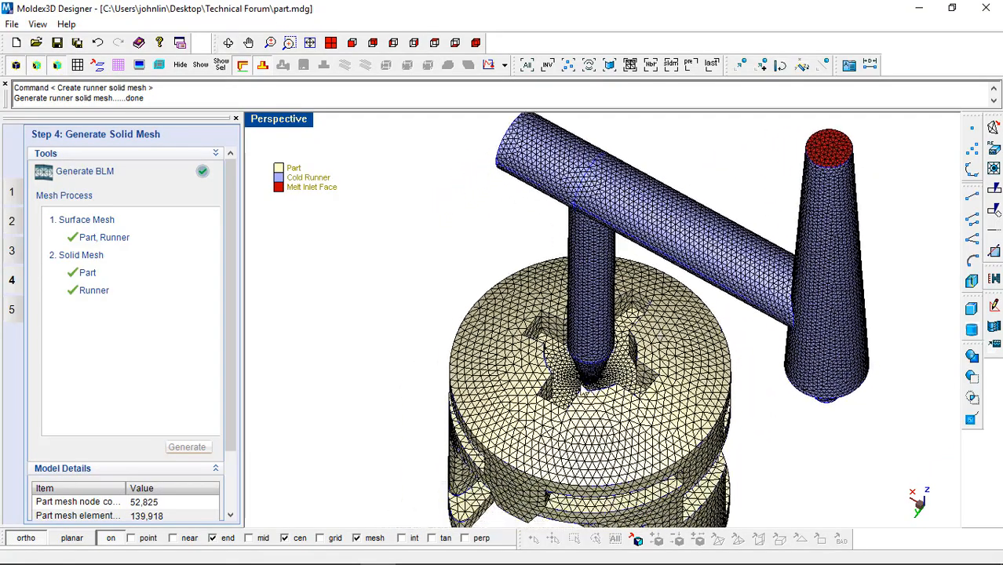
scroll(572, 398, "up", 4)
scroll(600, 416, "down", 2)
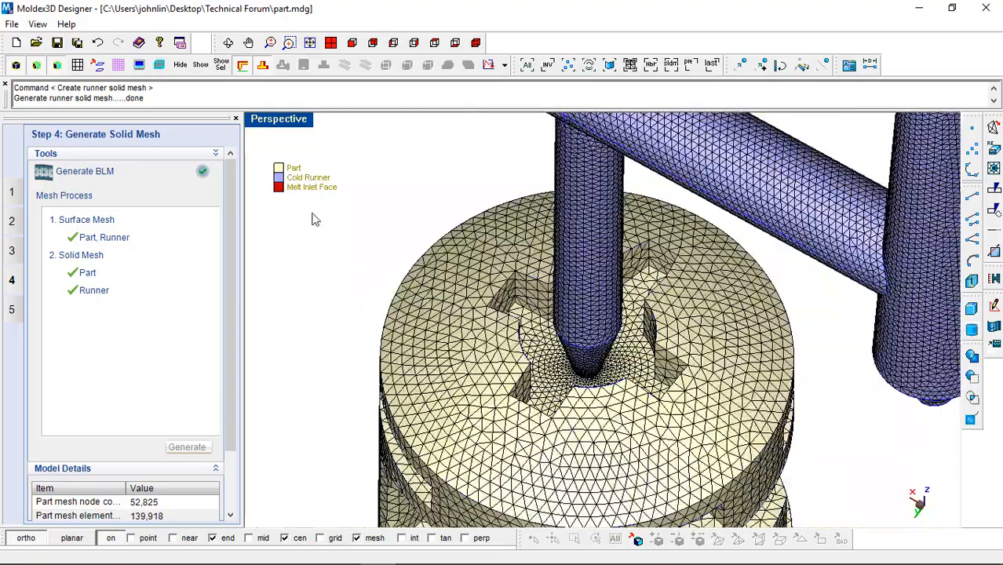